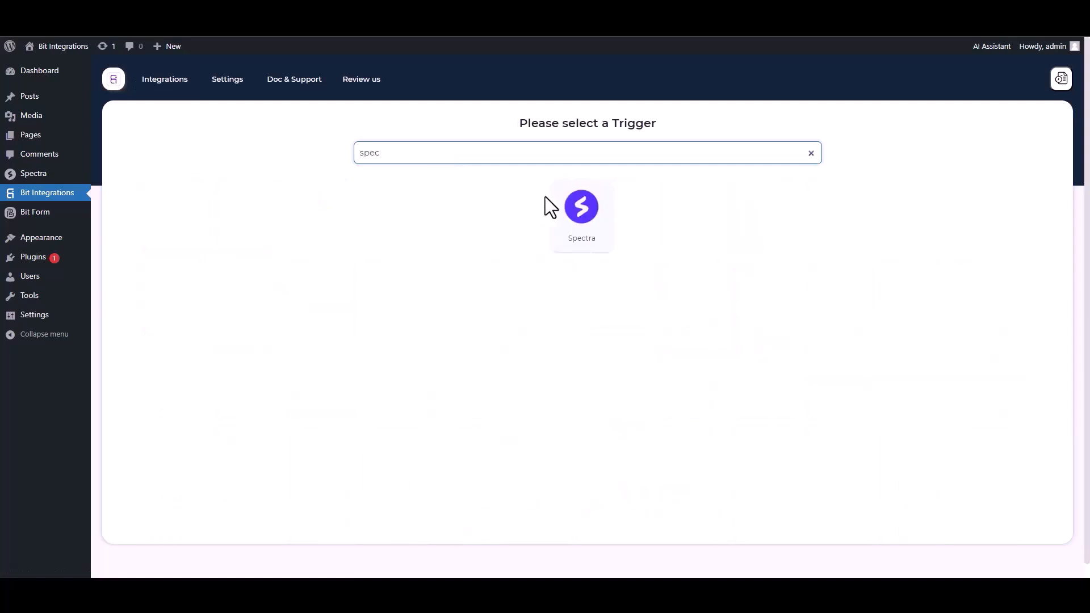
- Pick the Spectra card as the trigger and press Fetch to listen for a submission
click(580, 216)
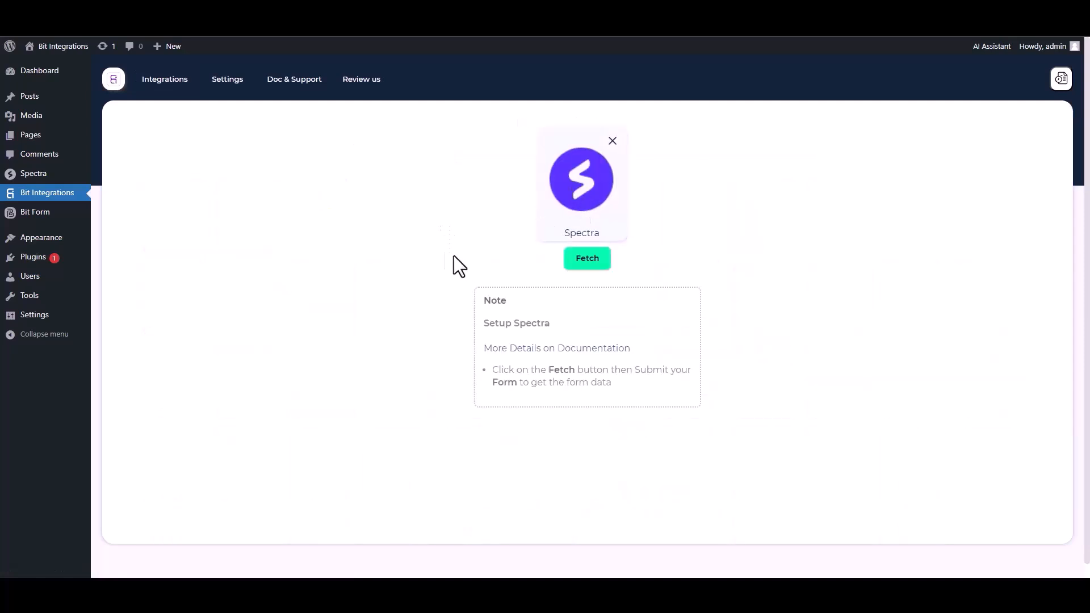
click(587, 259)
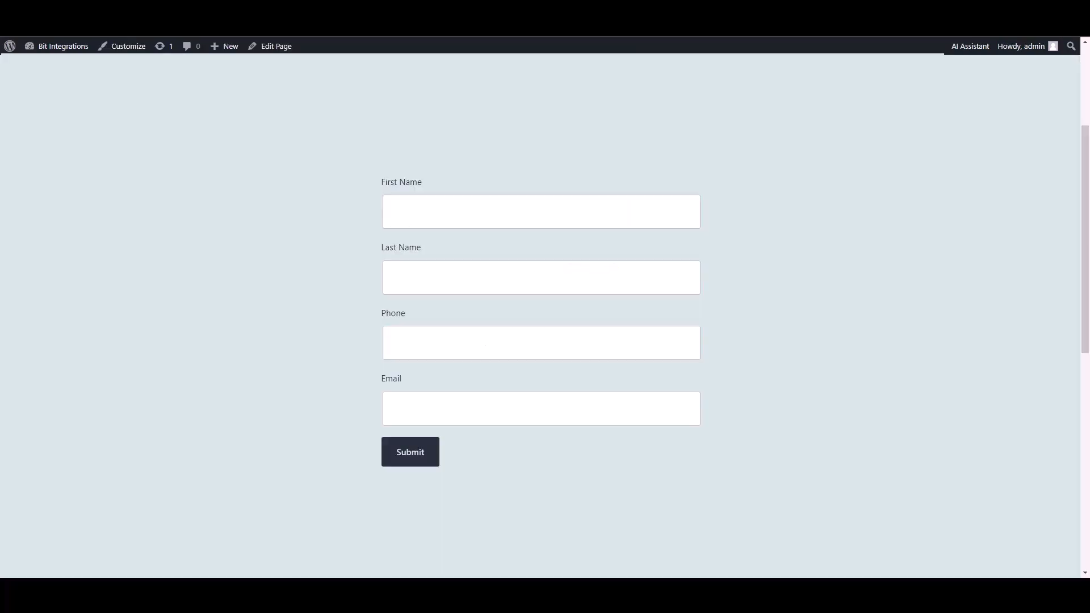
- Submit the Spectra form with first name 'testtest2', a sample phone number and a sample e-mail address
text(ye)
key(BackSpace)
text(test)
text(test2)
click(585, 335)
text(5515456)
click(612, 408)
text(test@gmail.com)
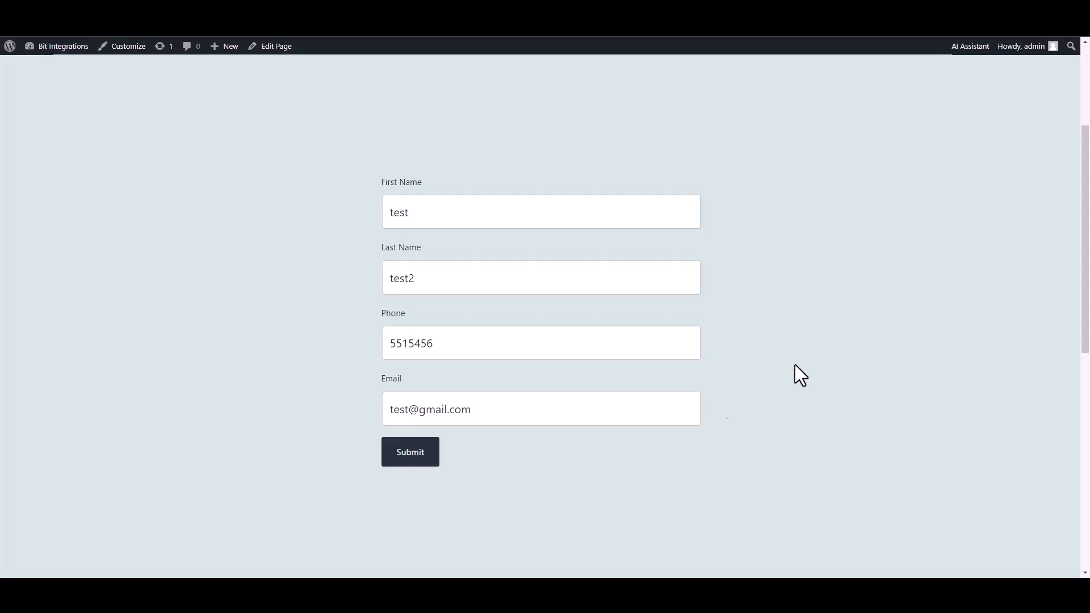
click(408, 457)
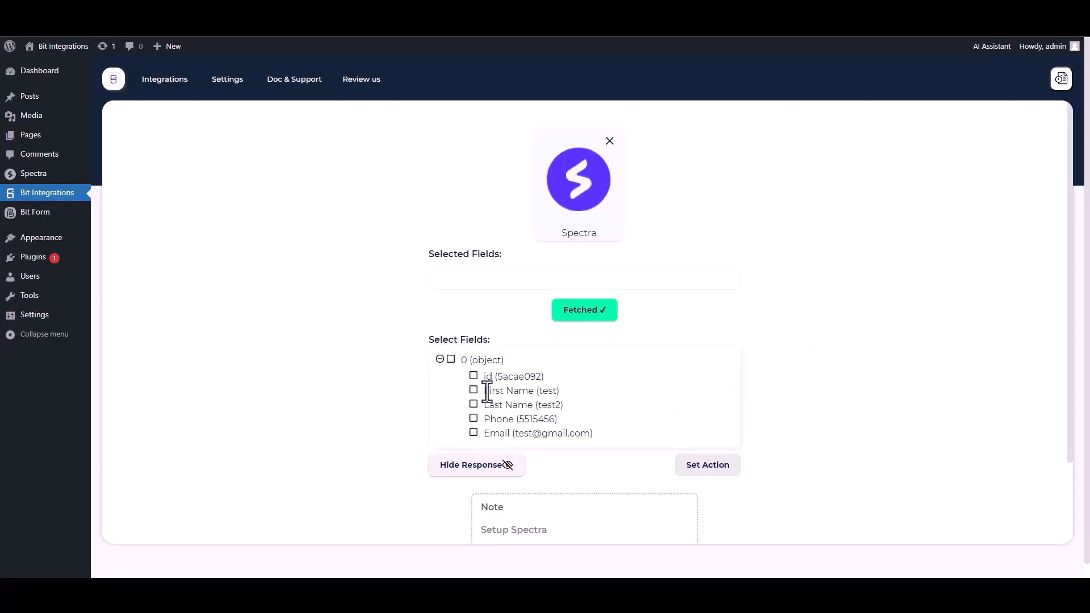
- Select the id, First Name, Last Name, Phone and Email fetched fields
click(473, 376)
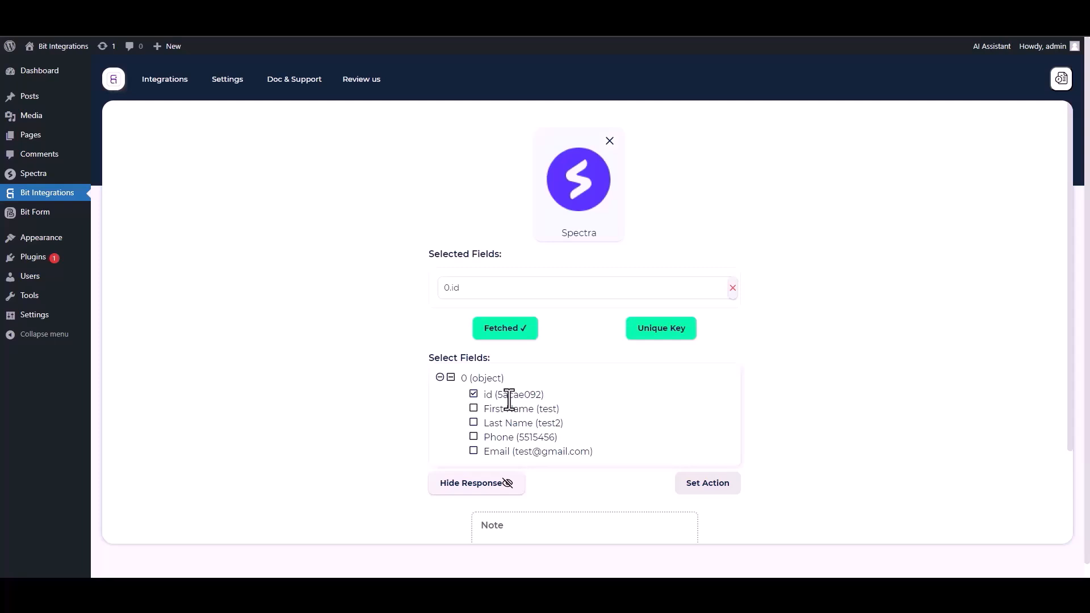
click(474, 409)
click(474, 451)
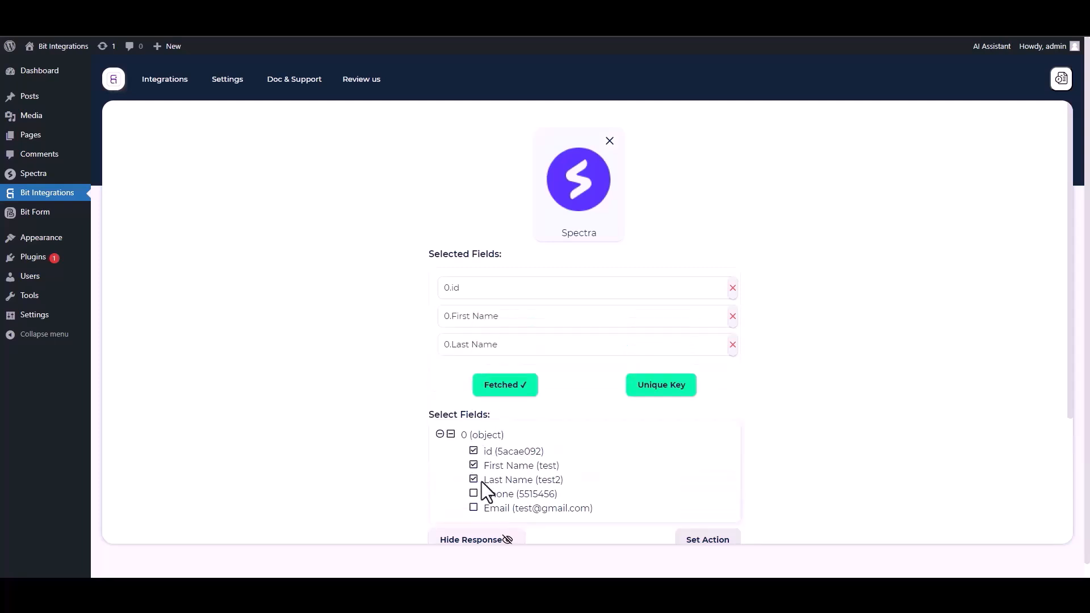
click(474, 494)
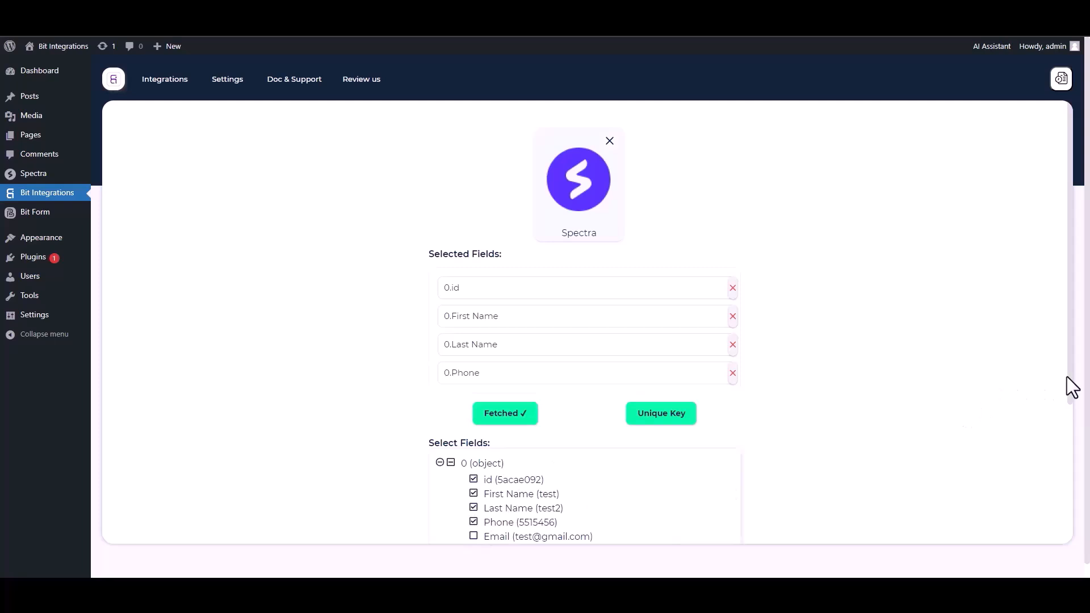
scroll(1067, 376, down, 1)
click(474, 510)
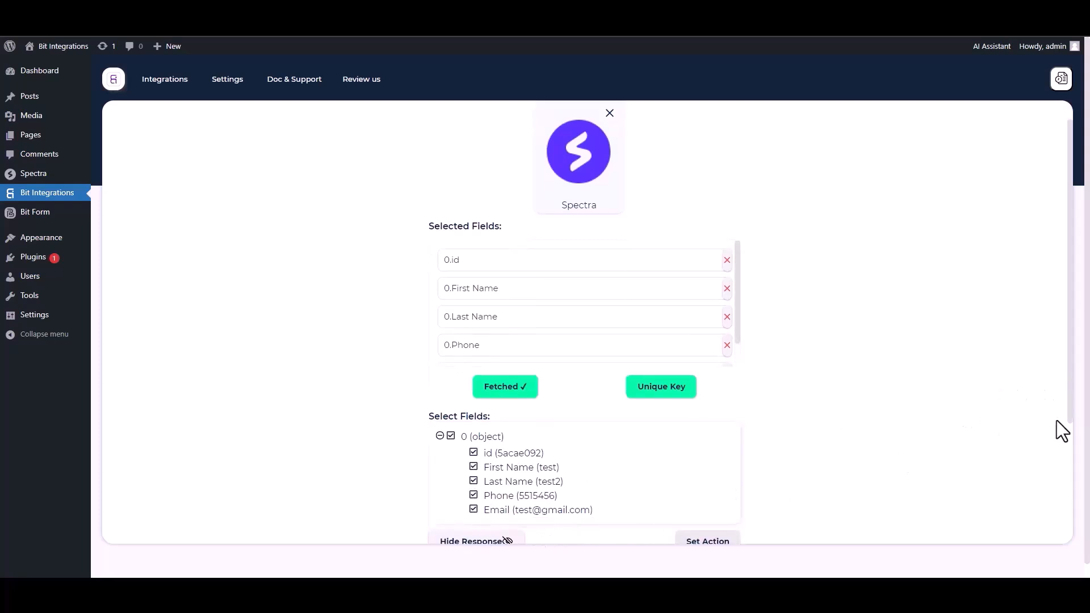
scroll(1071, 421, down, 1)
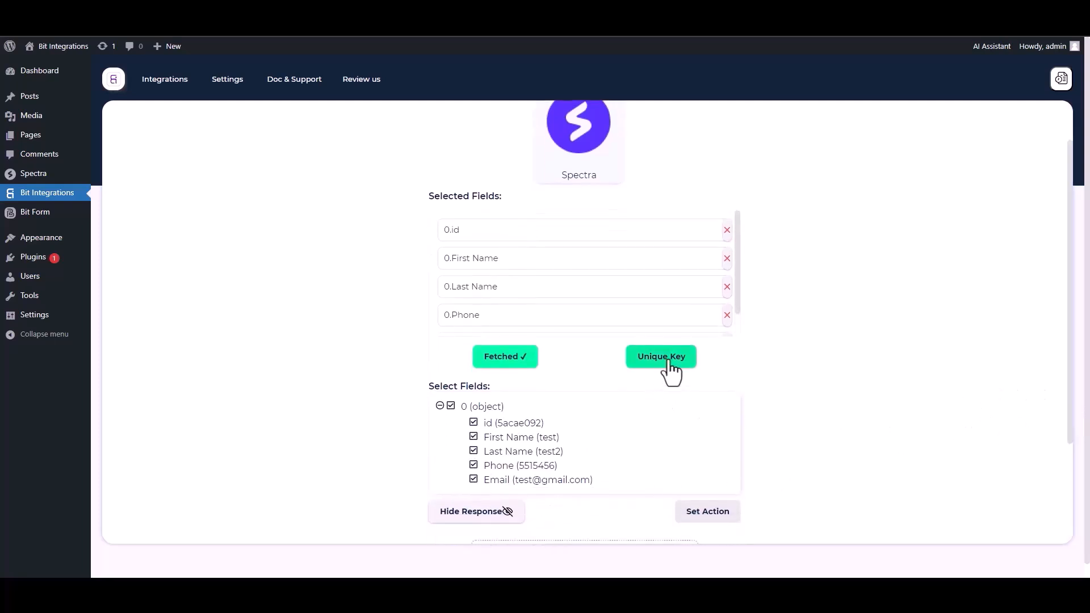
- Set 0.id as the unique primary key and proceed to action selection
click(670, 363)
click(518, 314)
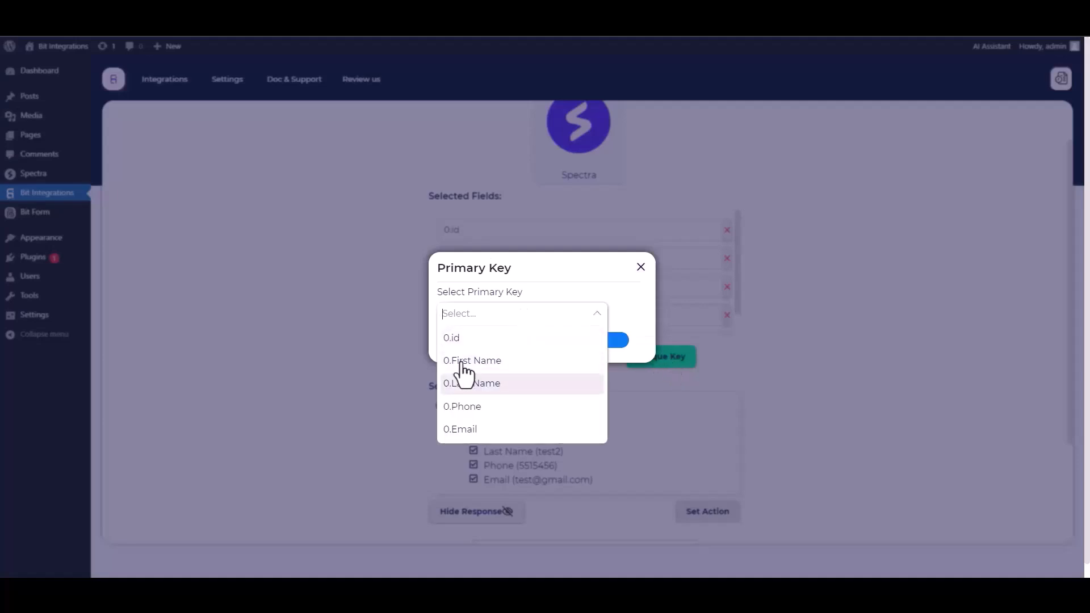
click(456, 340)
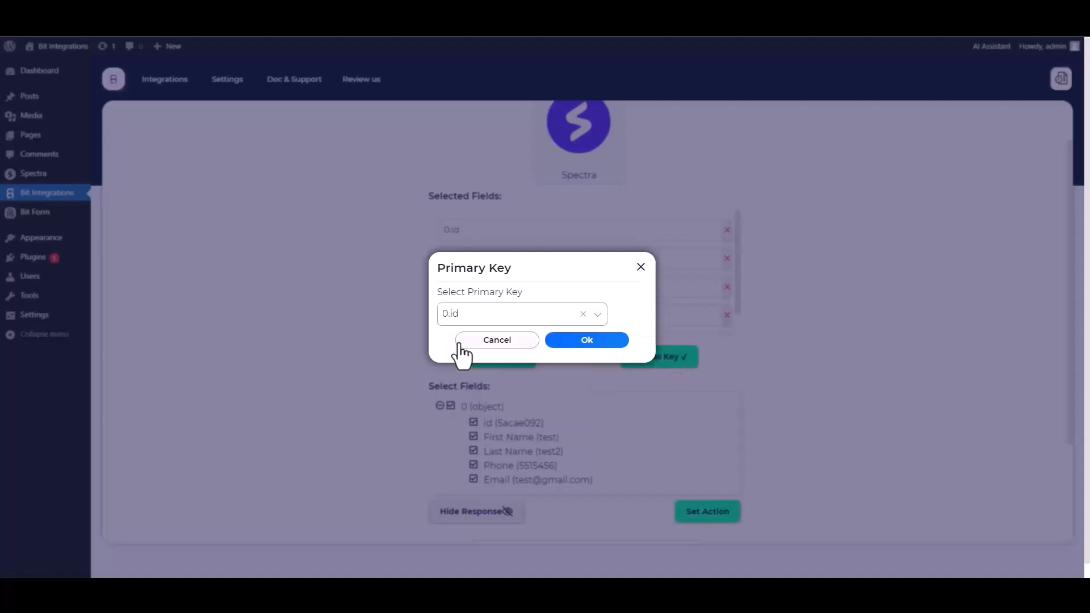
click(584, 342)
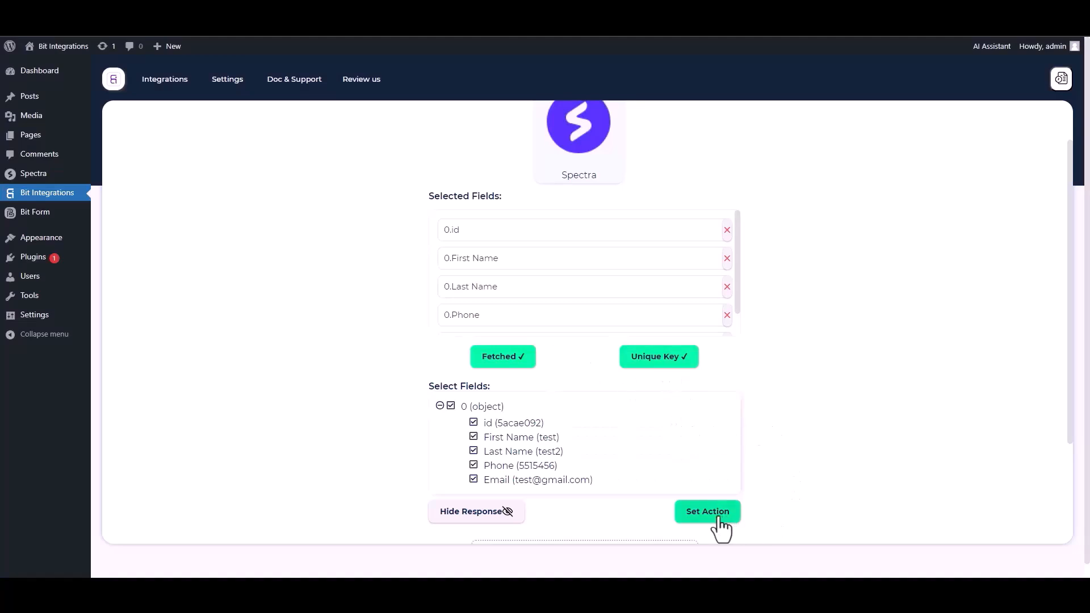
click(699, 516)
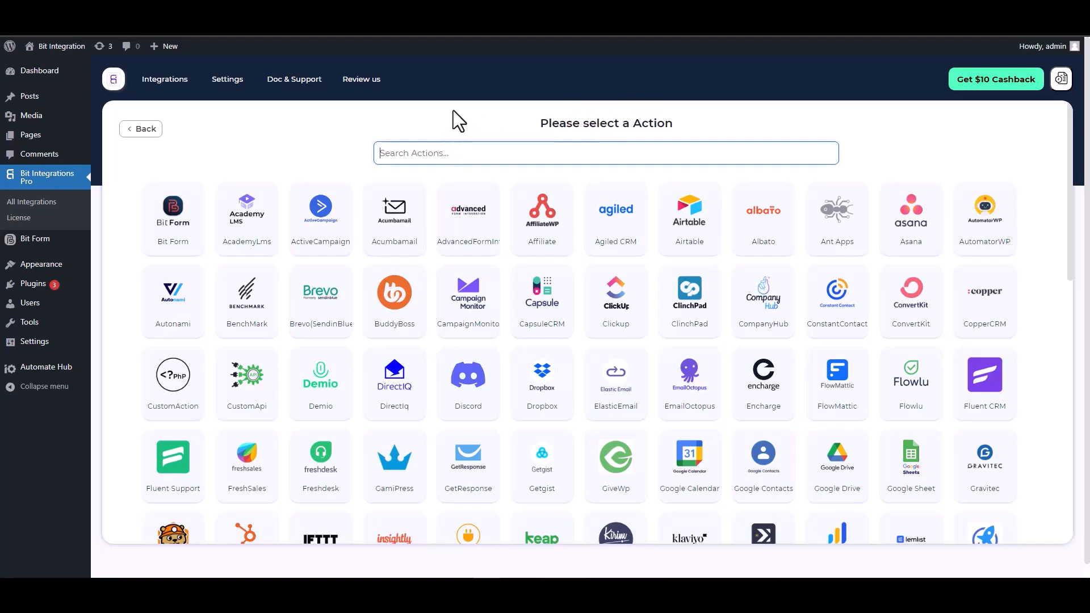
- Search 'con', choose ConstantContact as the action, and follow the Constant Contact Application link
text(con)
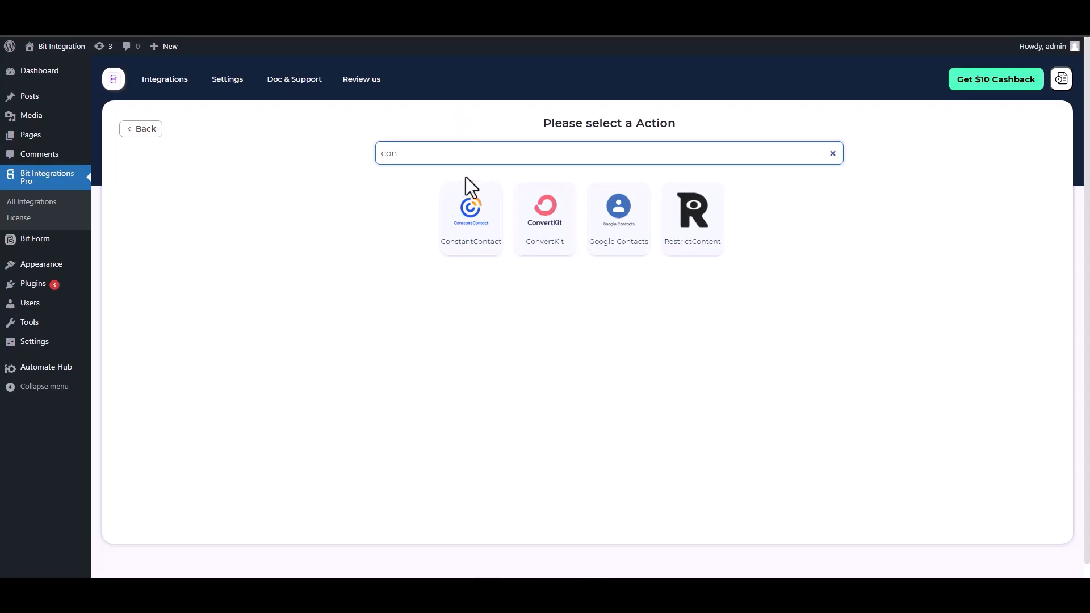
click(466, 240)
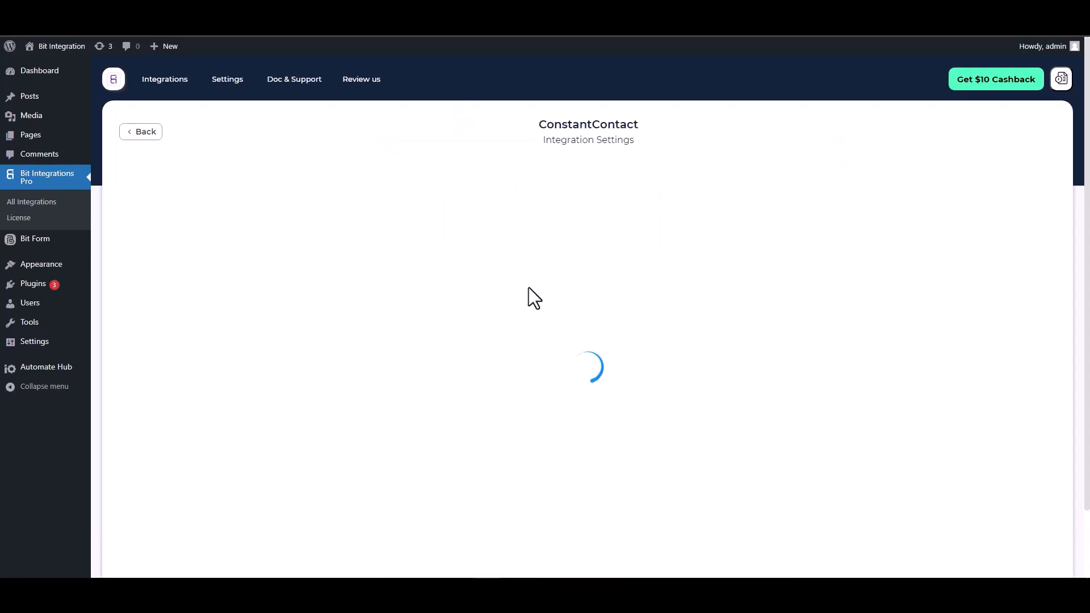
scroll(520, 260, down, 2)
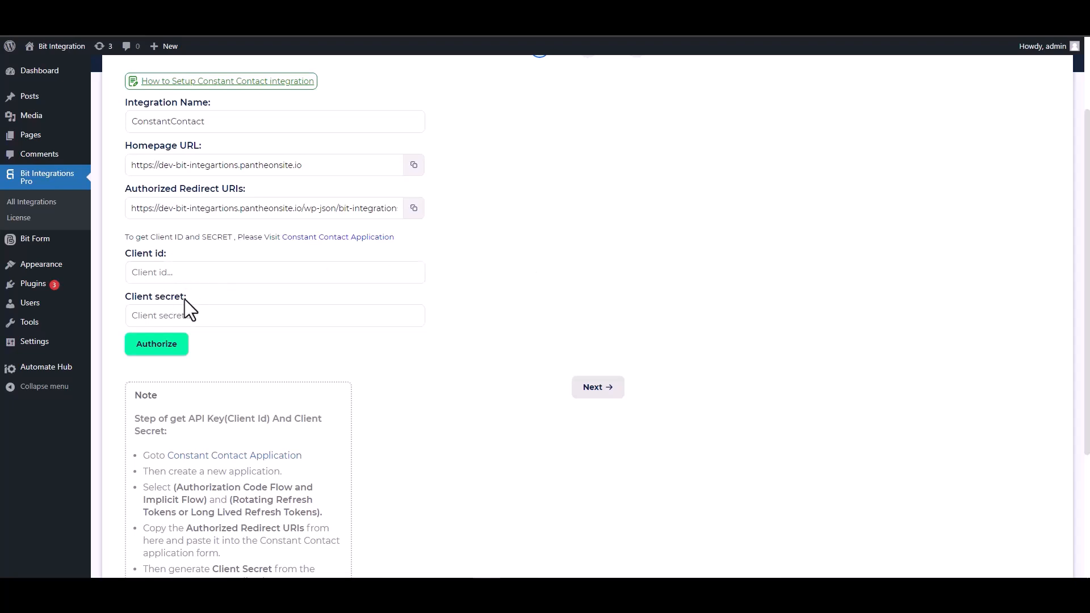
click(330, 238)
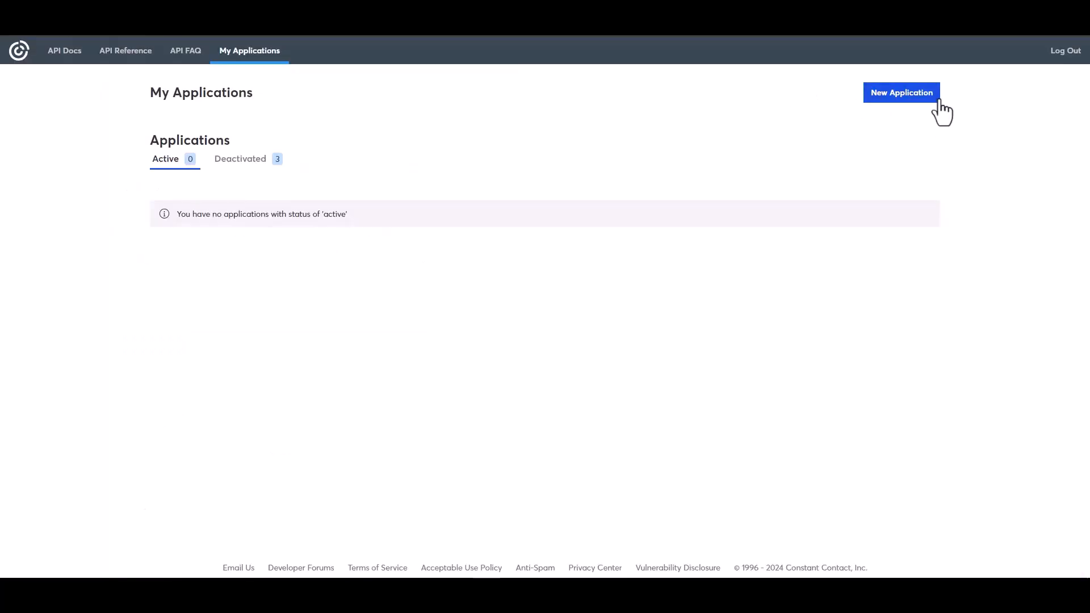
- Create a Constant Contact app named 'Bit Integrations' with long-lived refresh tokens, then open it for editing
click(886, 97)
click(437, 213)
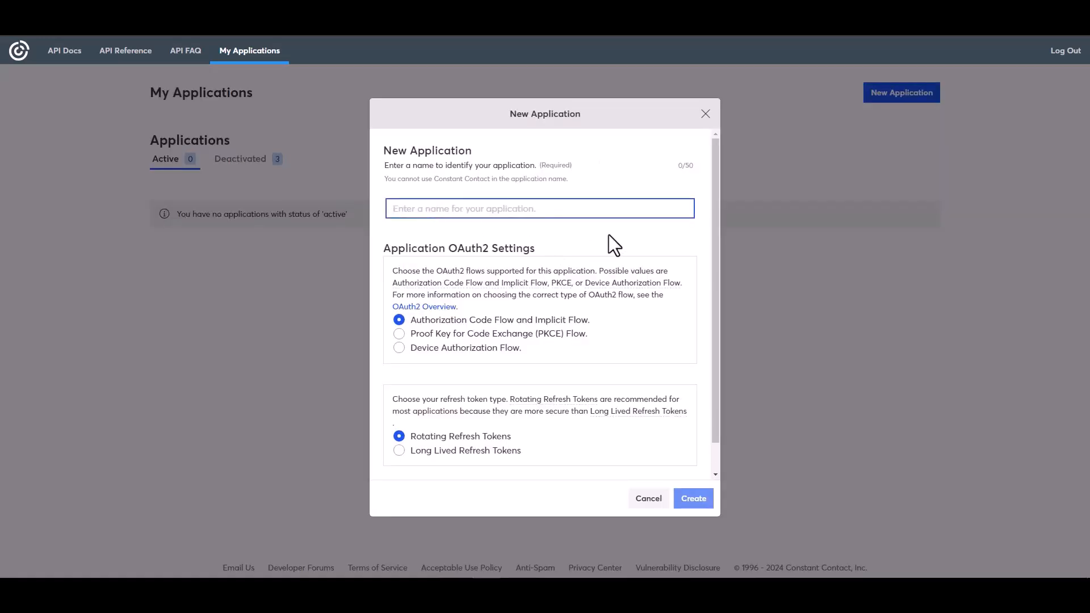
text(Bit Integrations)
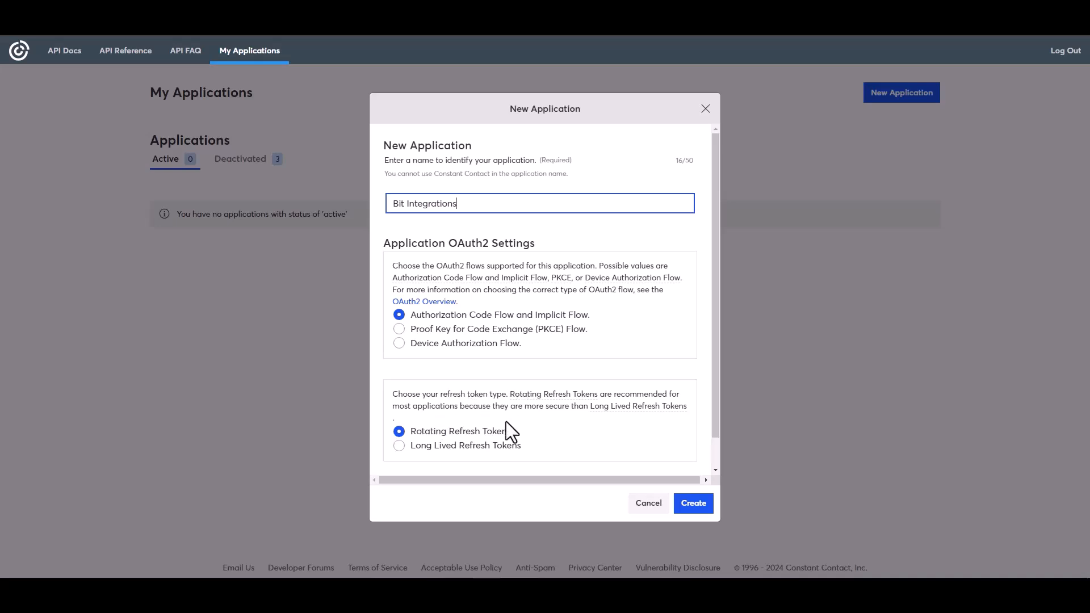
click(419, 448)
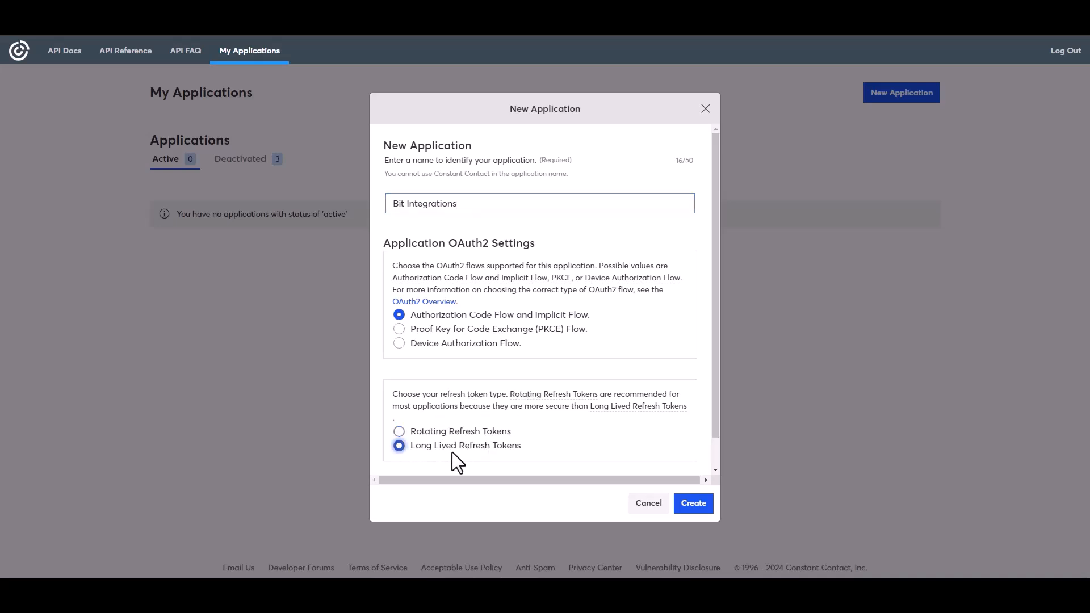
click(691, 505)
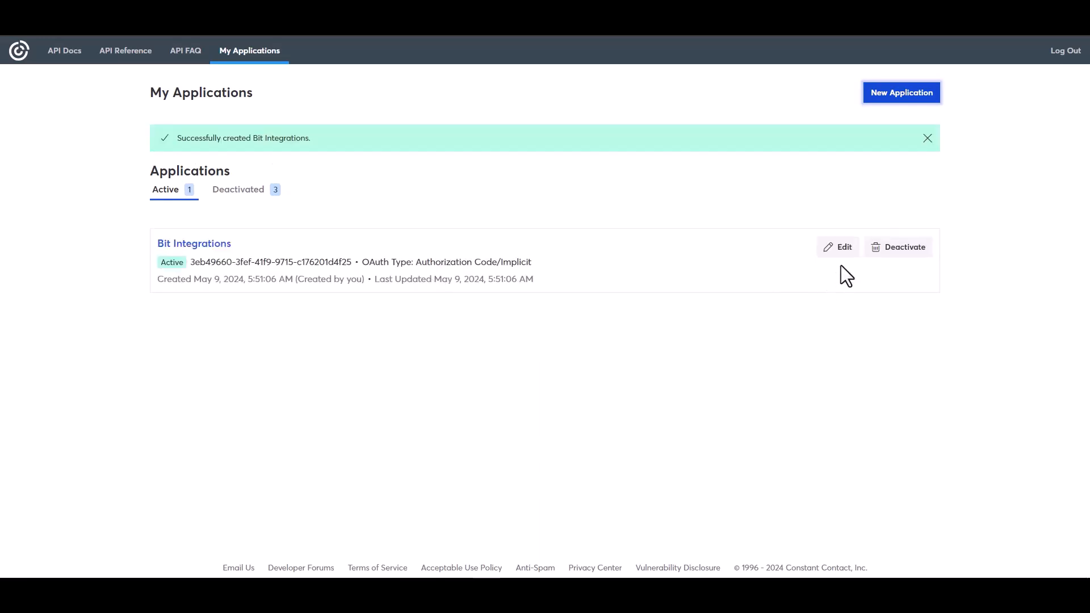
click(839, 250)
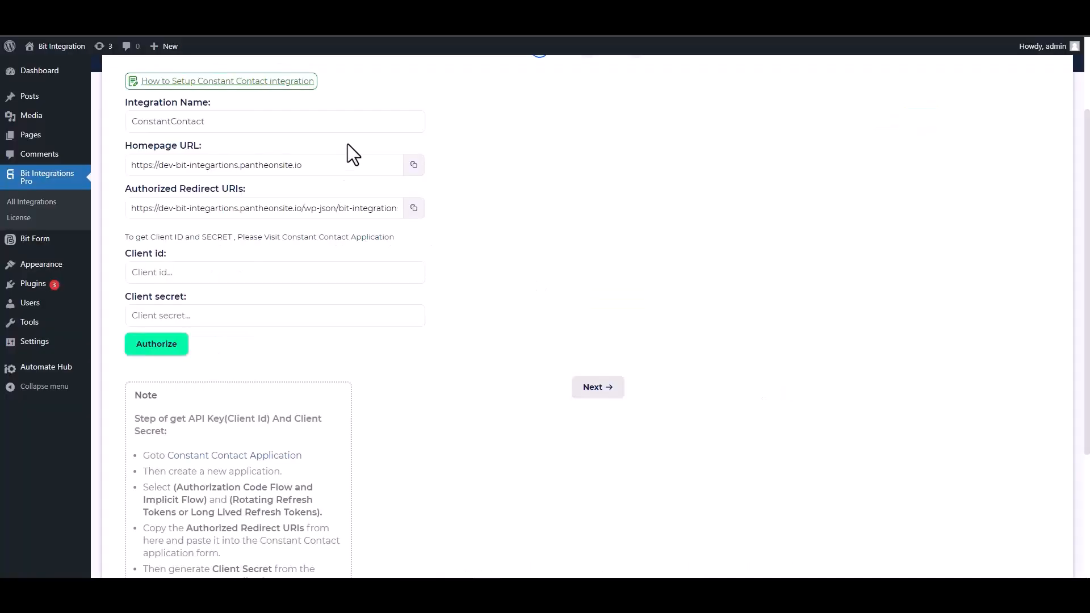
- Replace the app's localhost redirect URI with the copied Bit Integrations redirect URL
click(414, 208)
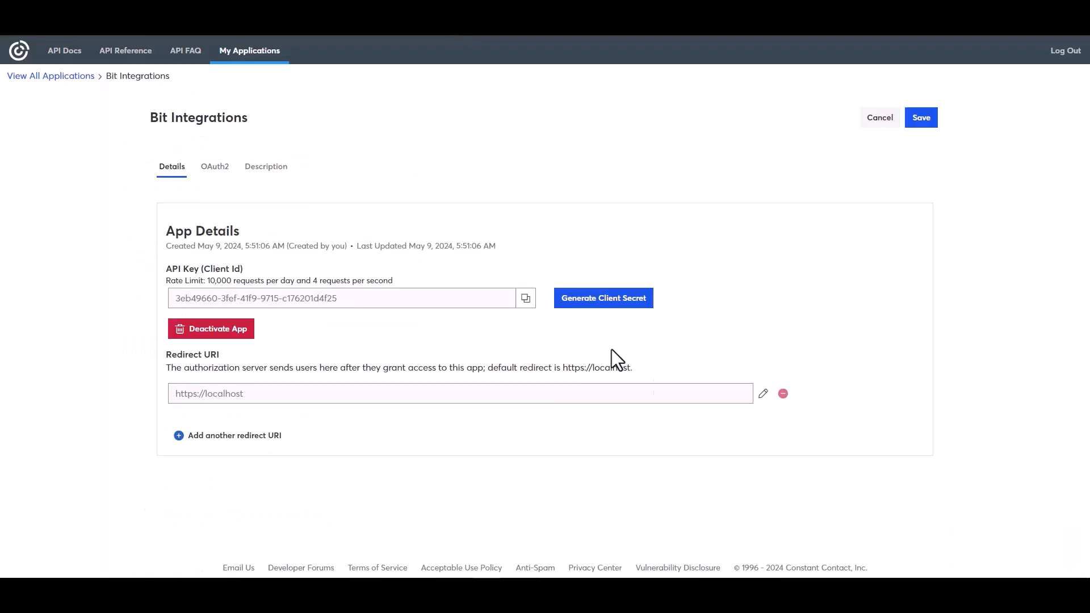
click(763, 394)
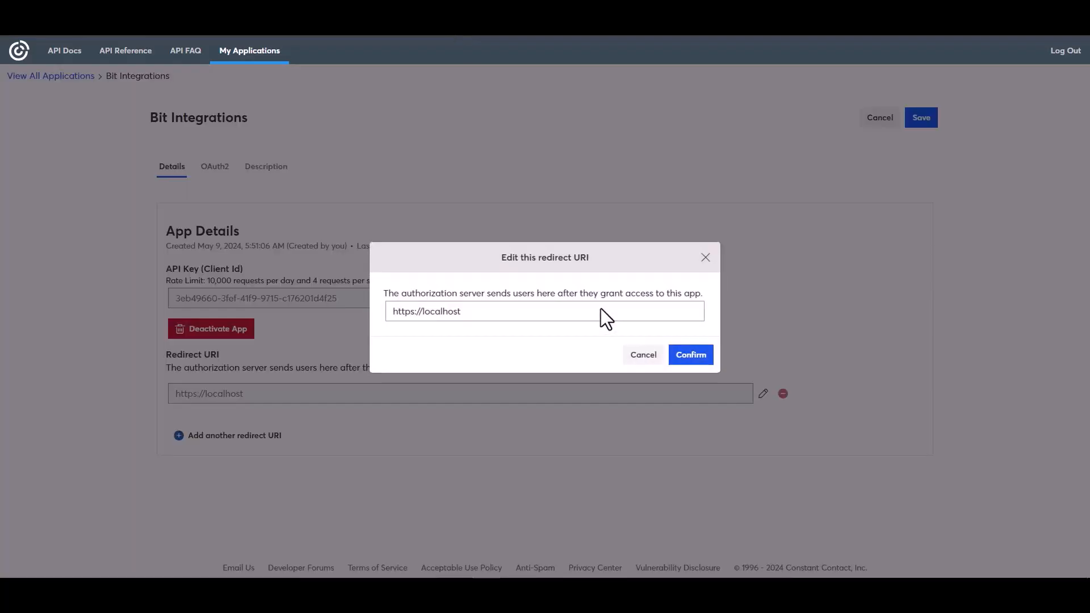
triple_click(462, 311)
key(ctrl+v)
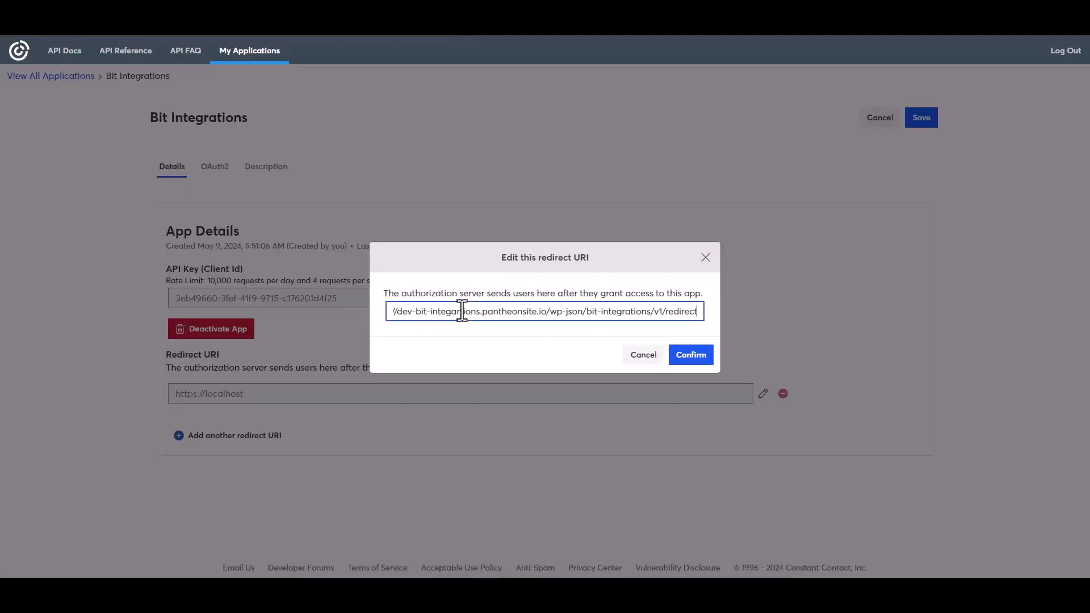
click(689, 359)
- Copy the app's API key into the Bit Integrations Client id field
click(526, 345)
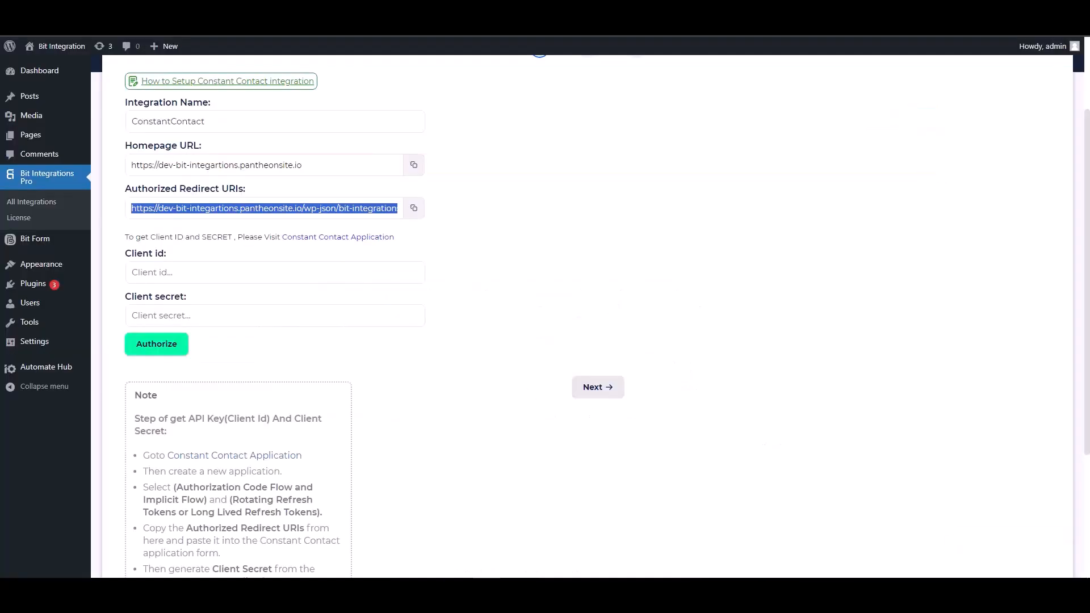
click(196, 273)
key(ctrl+v)
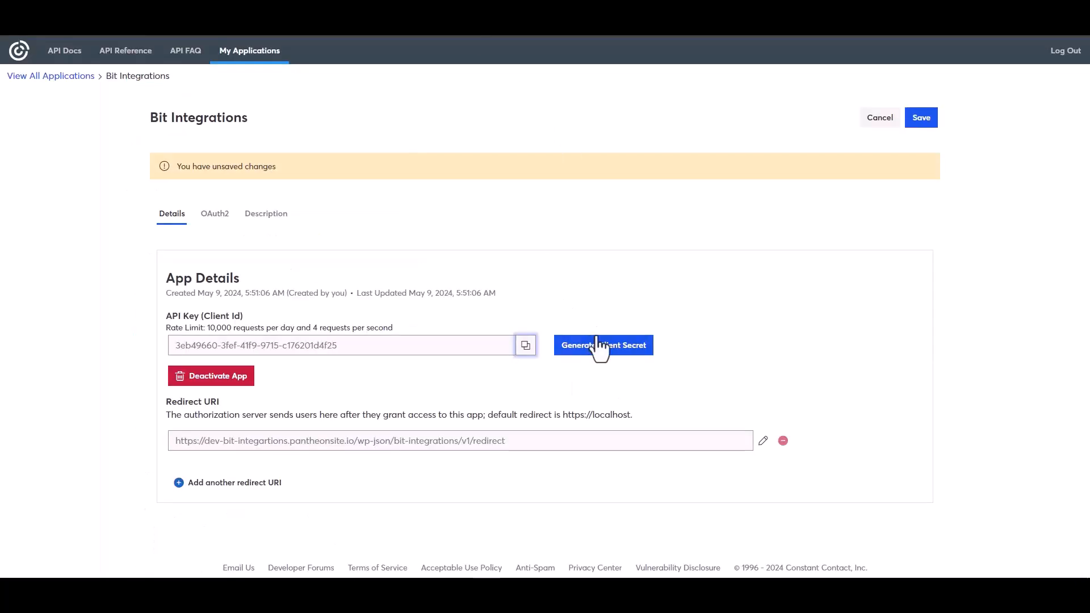
- Generate and copy a new client secret, then save the application
click(591, 346)
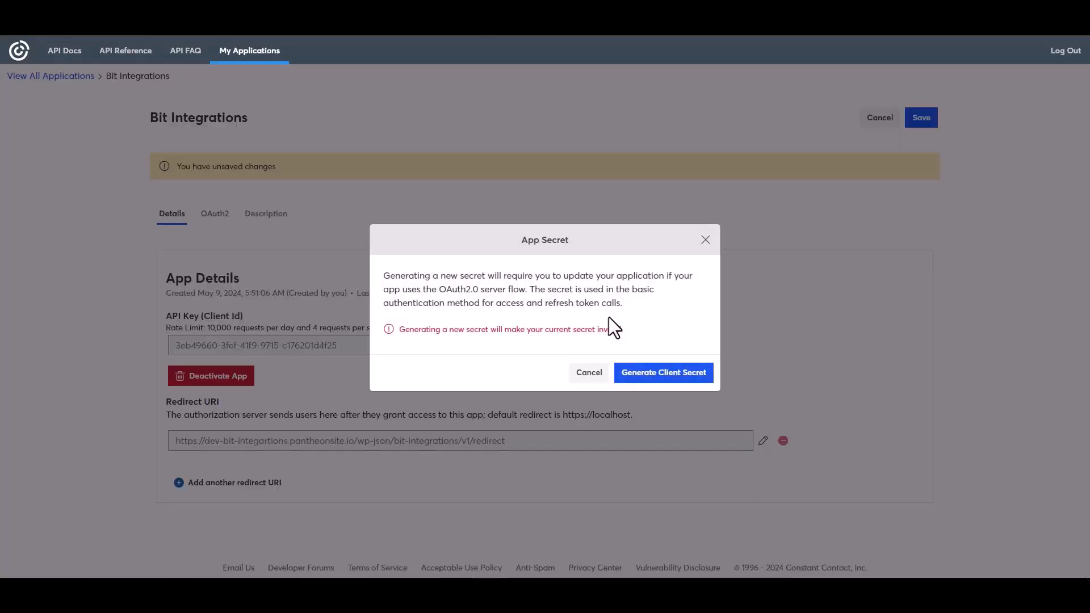
click(648, 381)
click(695, 307)
click(699, 371)
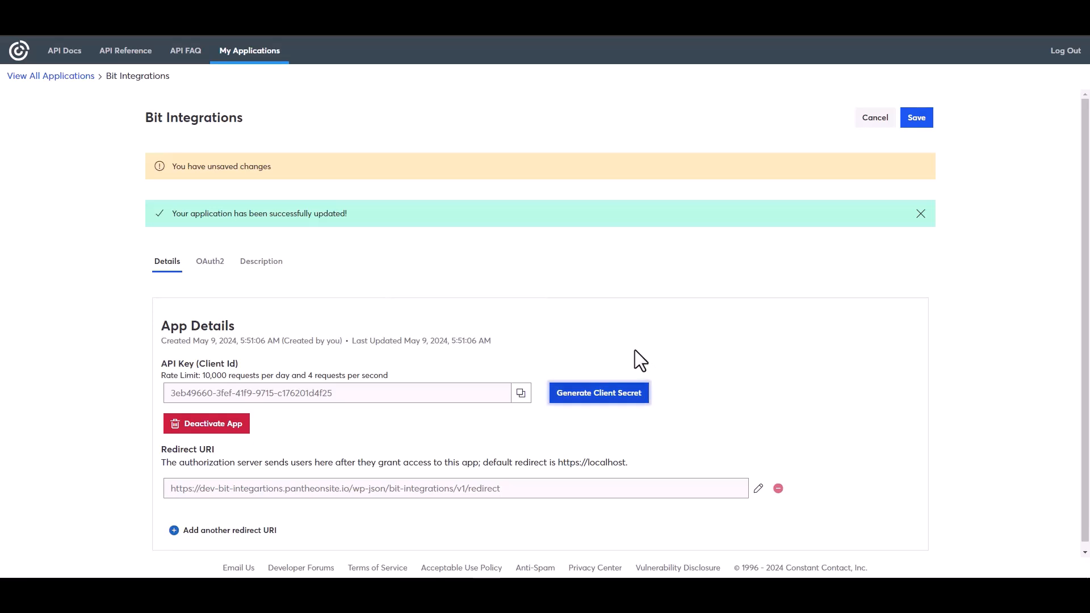
click(916, 119)
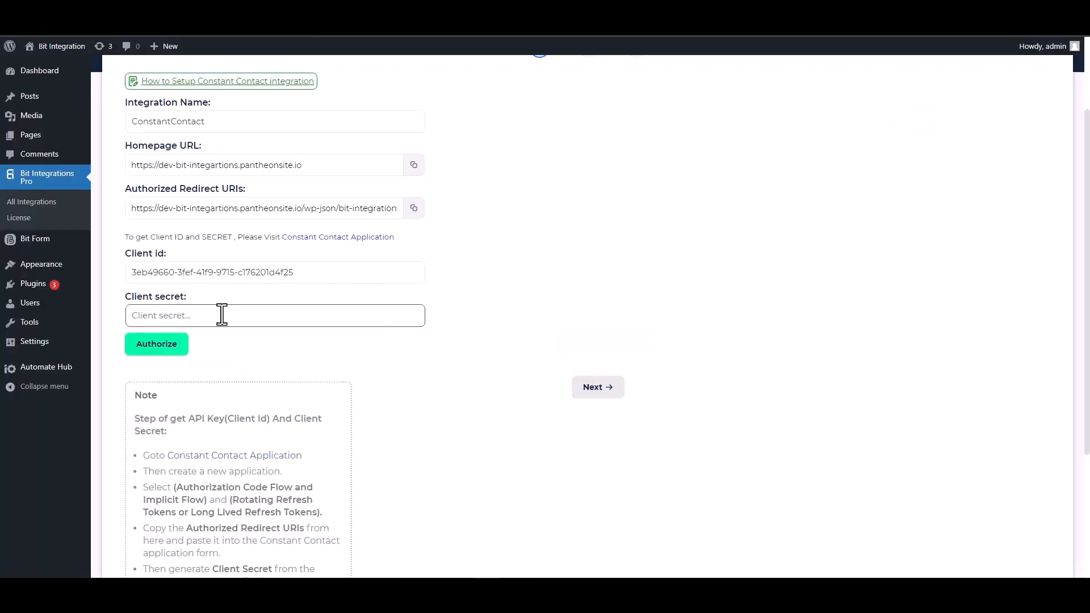
- Paste the client secret, authorize and allow Constant Contact access, then continue to integration settings
key(ctrl+v)
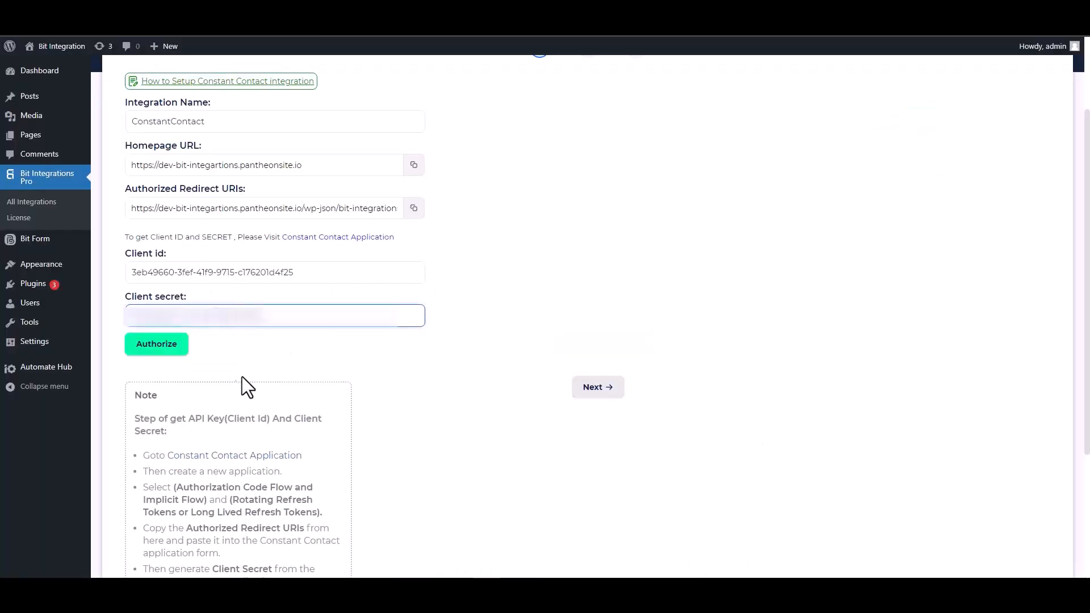
click(159, 355)
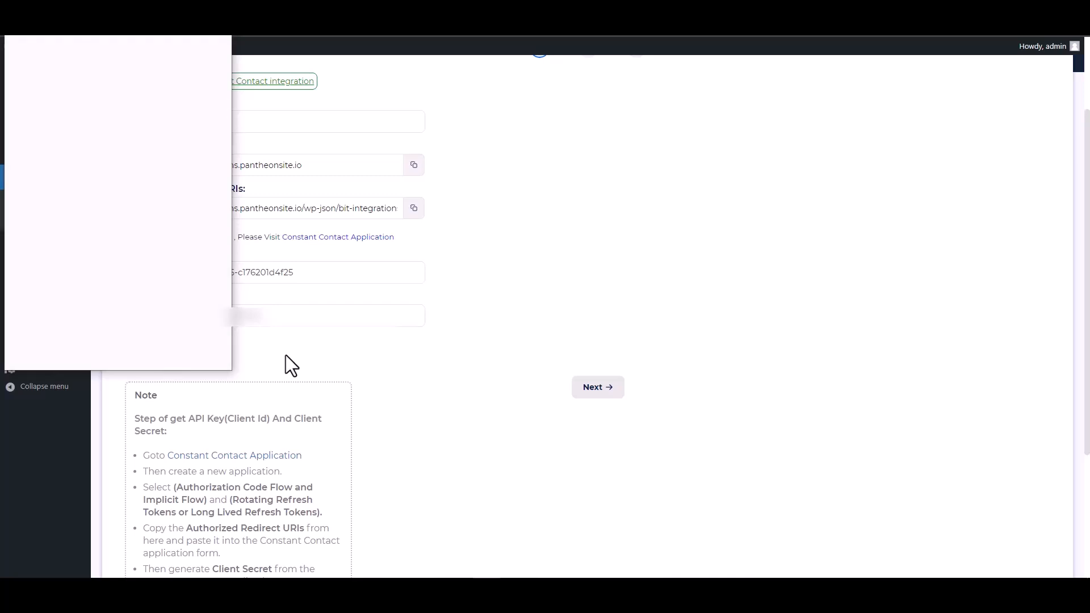
click(166, 253)
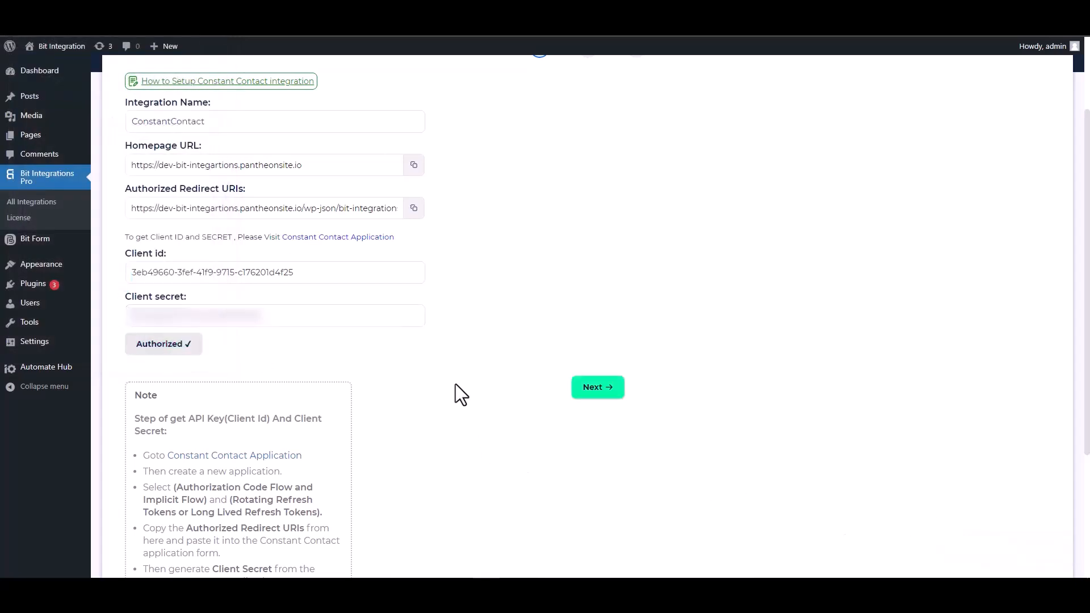
click(595, 390)
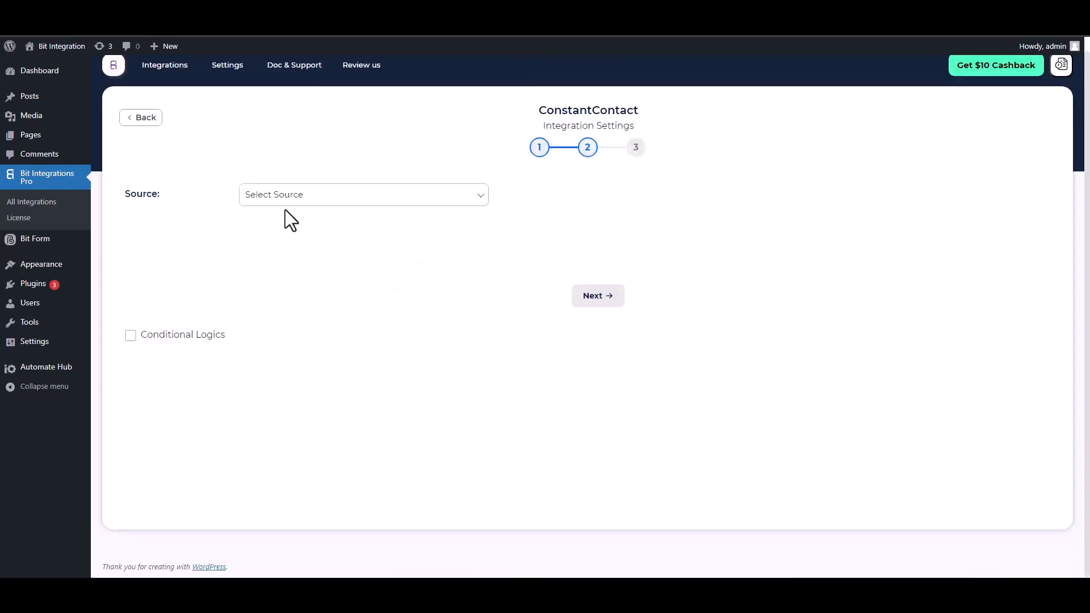
- Set Source to Contact and map the form's Email field
click(314, 199)
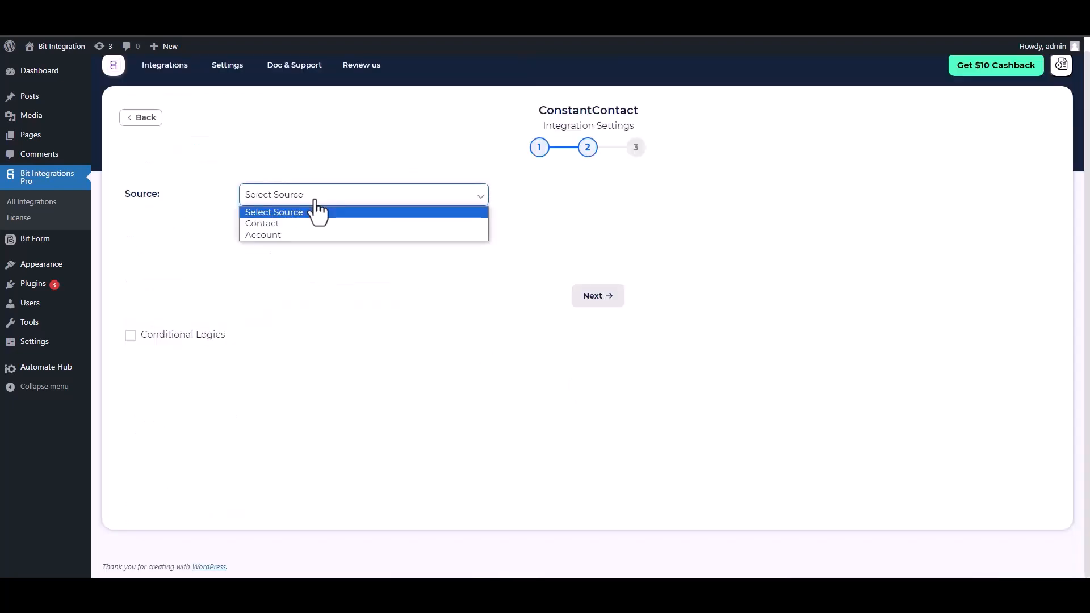
click(276, 224)
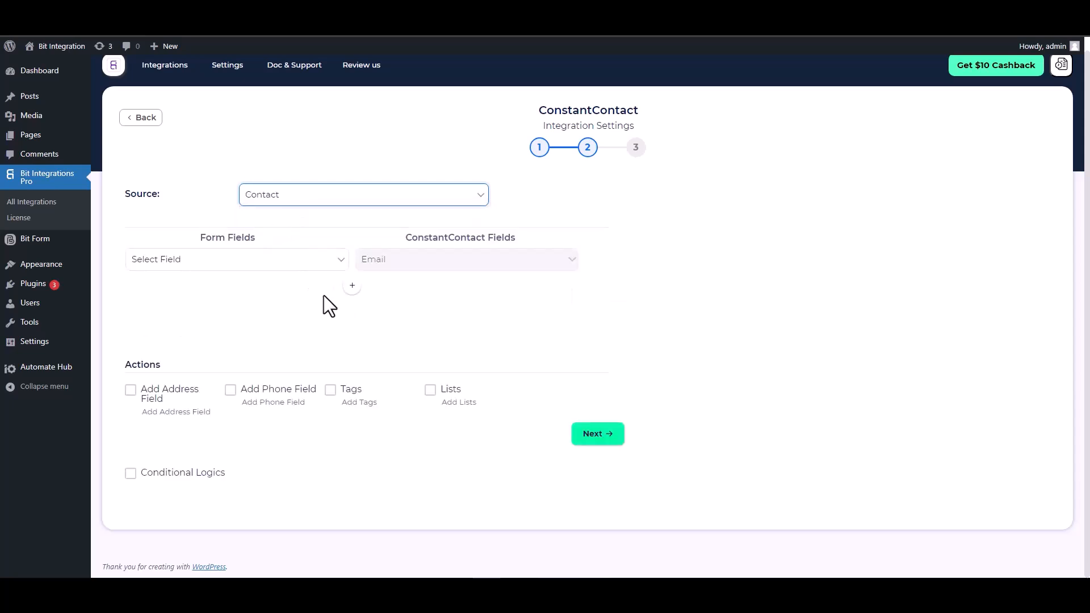
click(284, 264)
click(198, 315)
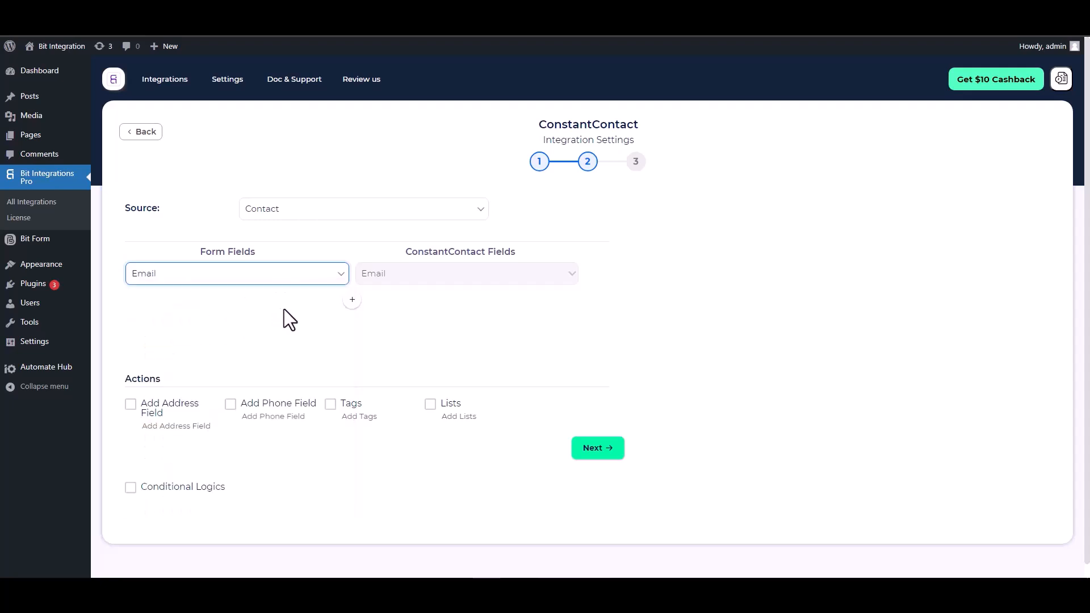
- Add mappings for the form's First Name and Last Name to Constant Contact First Name and Last Name
click(352, 300)
click(382, 303)
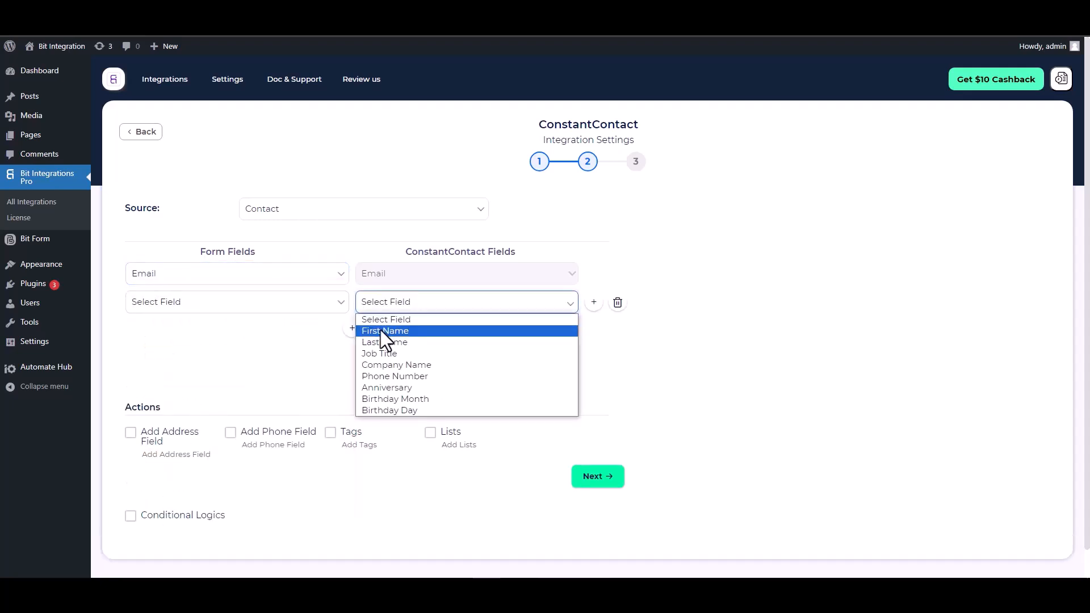
click(381, 329)
click(288, 311)
click(172, 366)
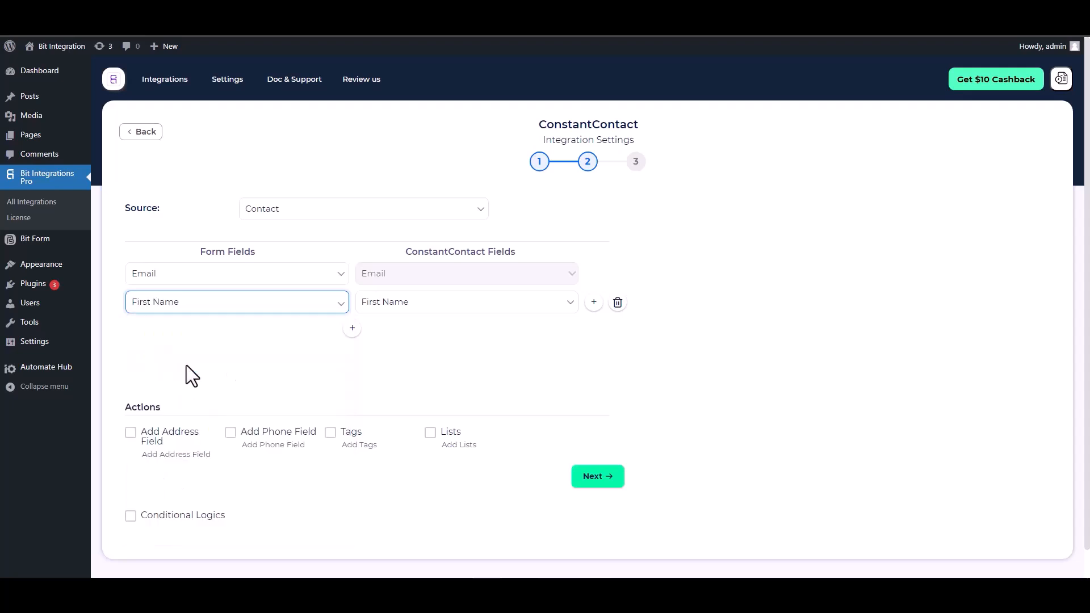
click(352, 329)
click(382, 332)
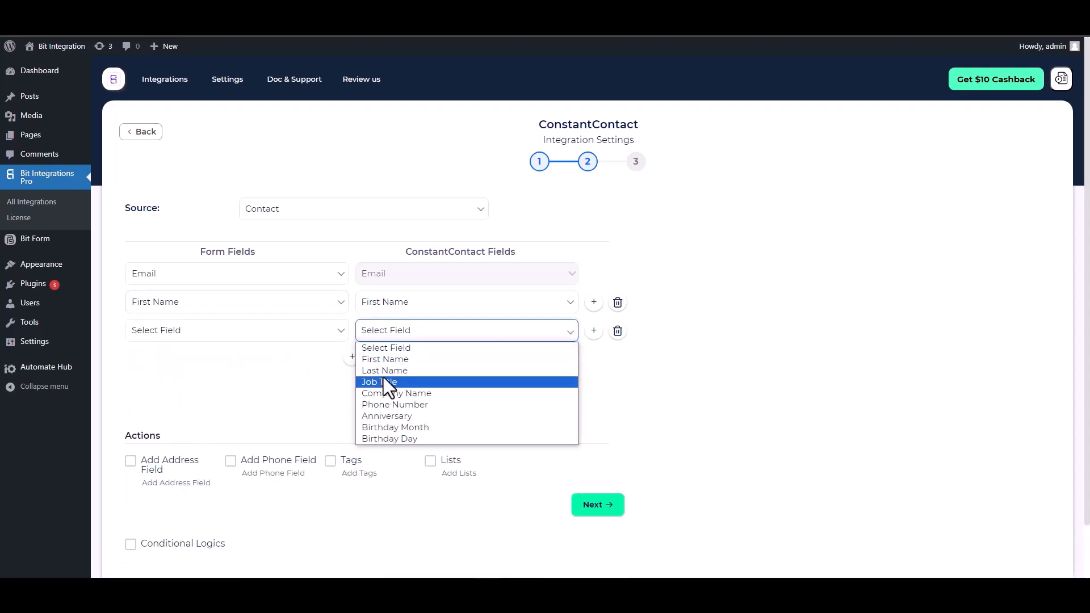
click(383, 378)
click(259, 331)
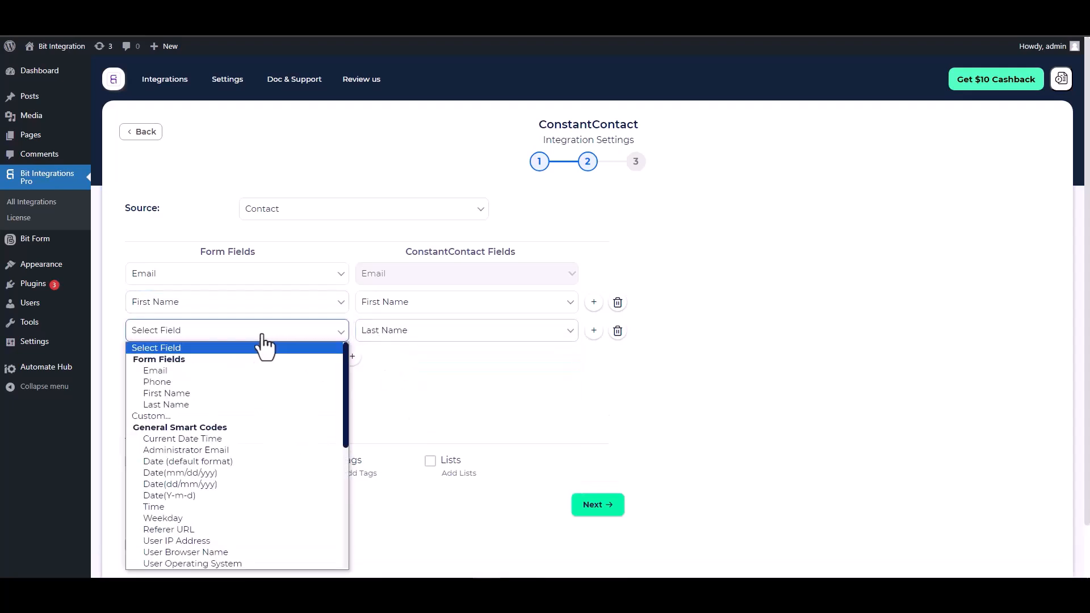
click(170, 404)
- Map the form's Phone field to Constant Contact Phone Number
click(352, 357)
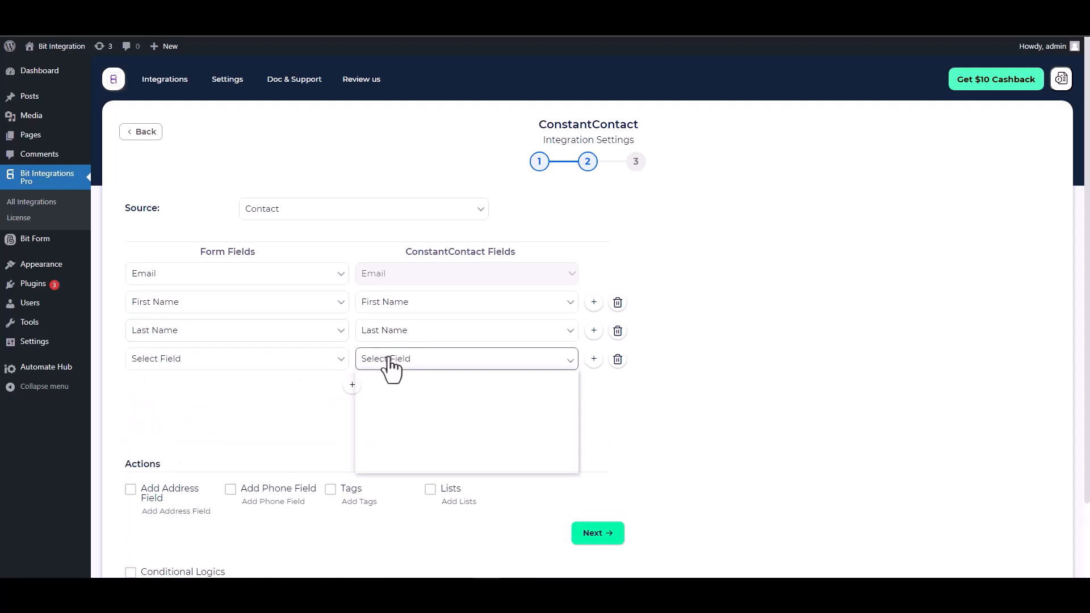
click(382, 359)
click(394, 434)
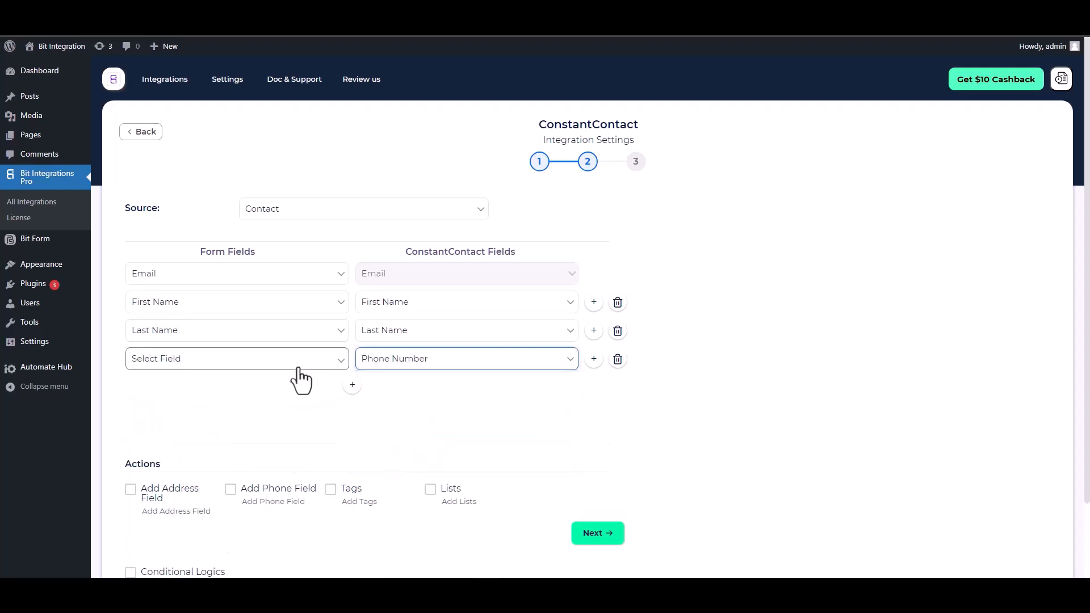
click(293, 364)
click(168, 159)
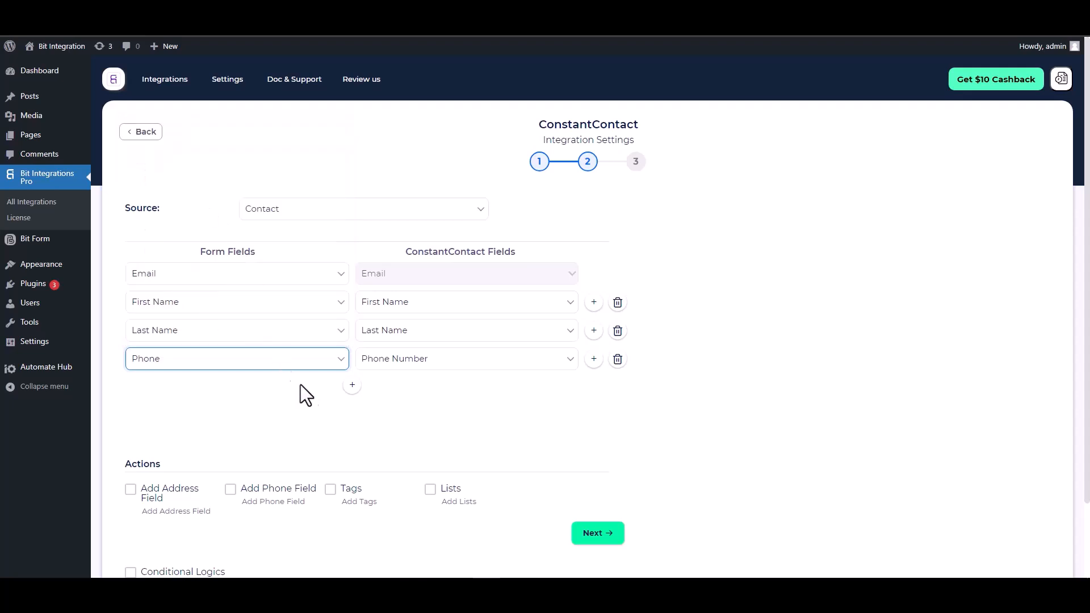
- Leave conditional logic off after checking its options, then finish and save the integration
scroll(318, 380, down, 1)
scroll(328, 379, down, 1)
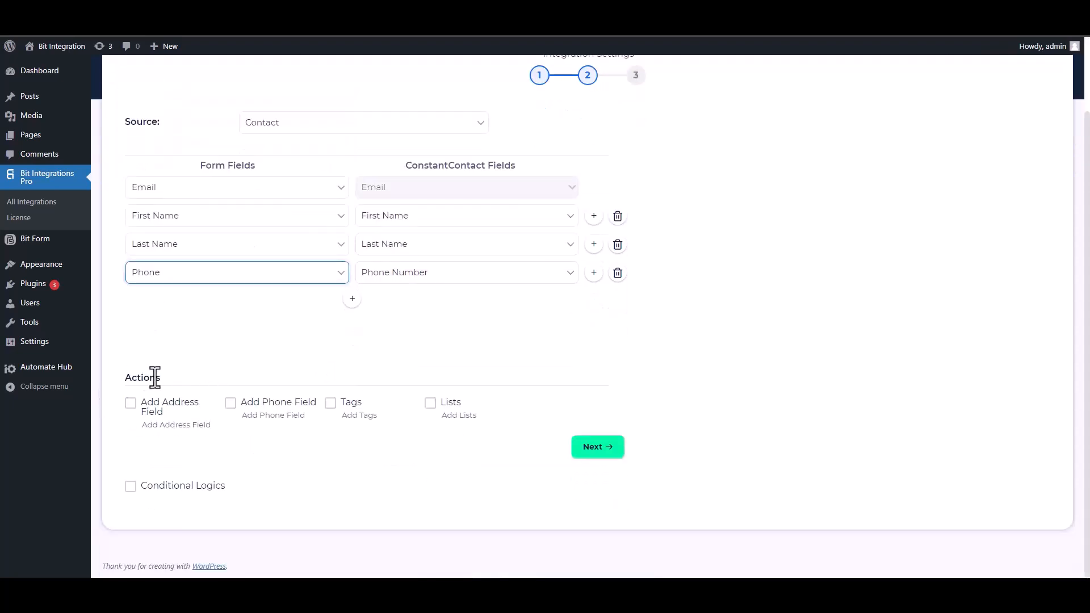
drag(165, 377, 124, 377)
click(207, 378)
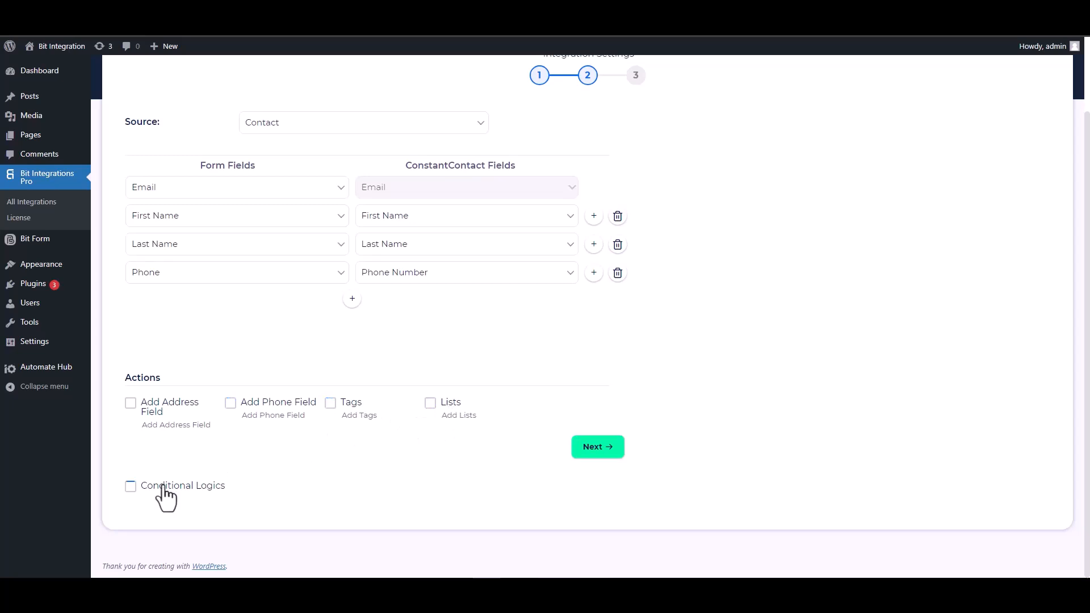
click(131, 486)
scroll(308, 426, down, 3)
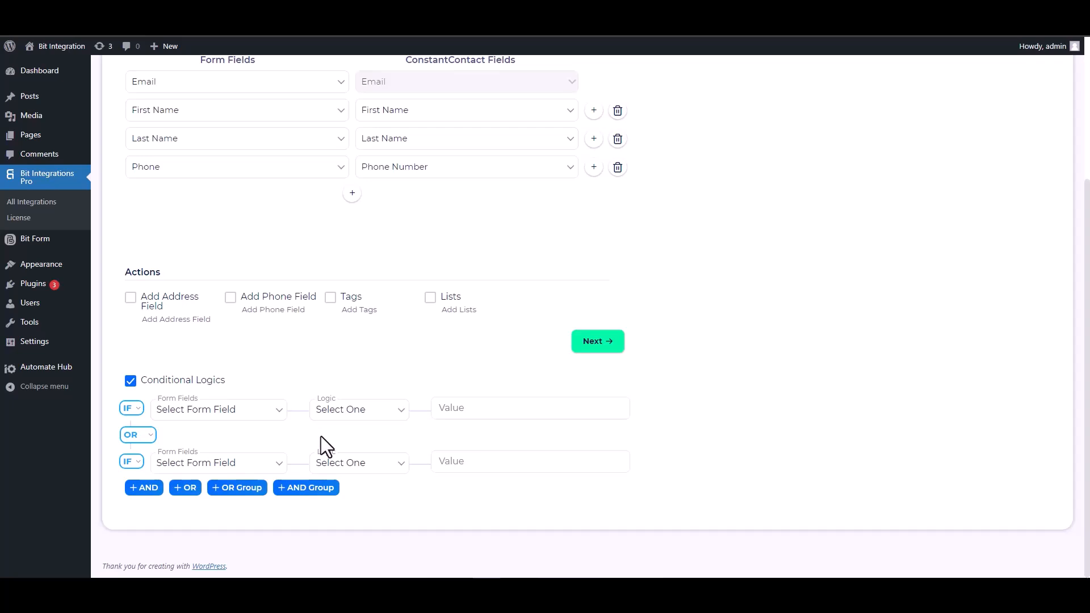
click(132, 382)
scroll(515, 471, up, 1)
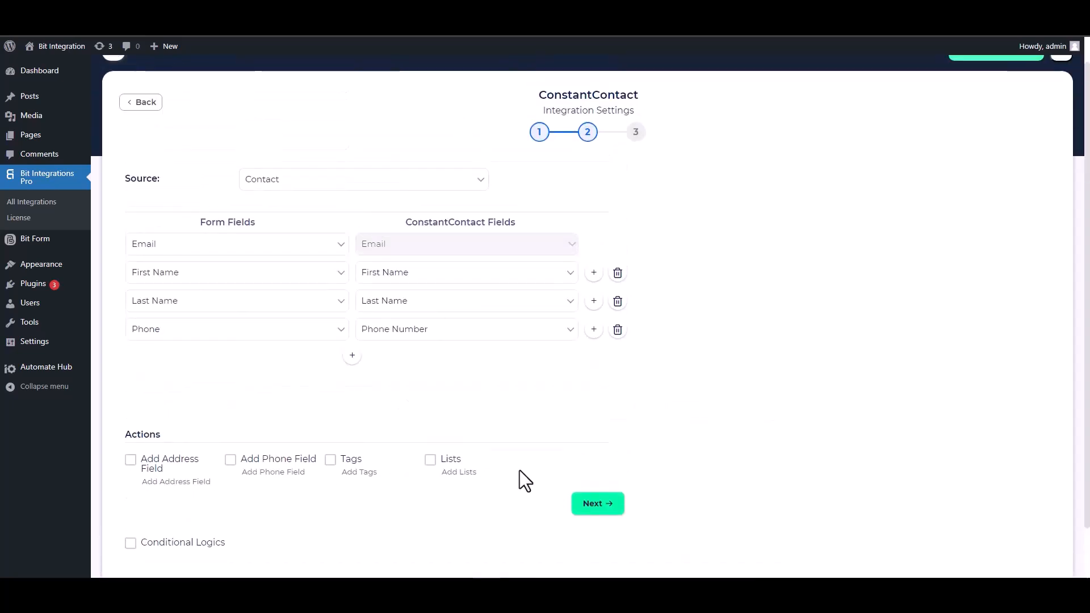
click(585, 505)
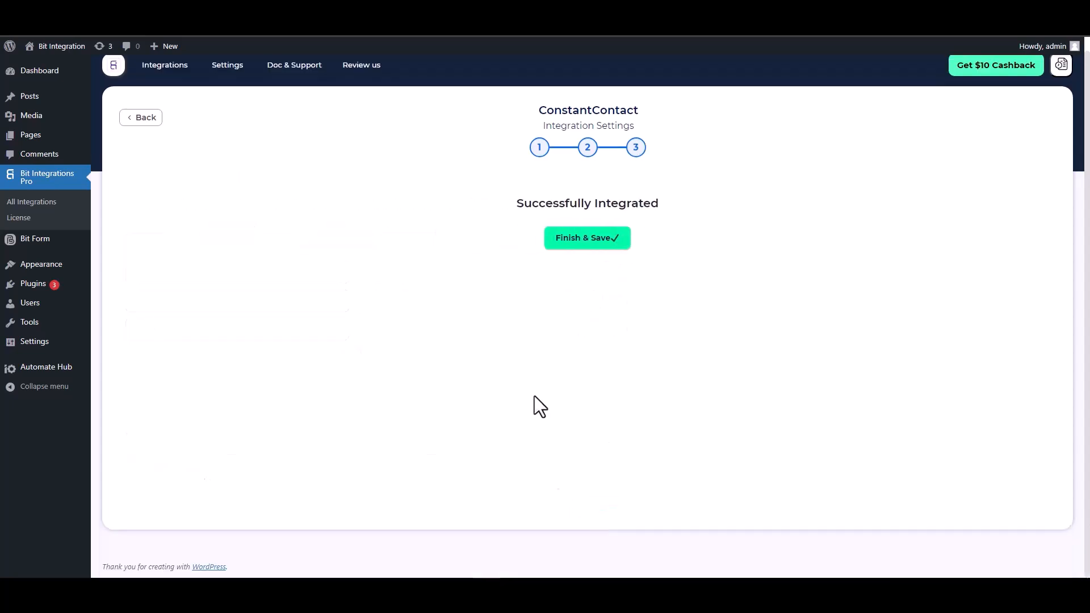
click(584, 244)
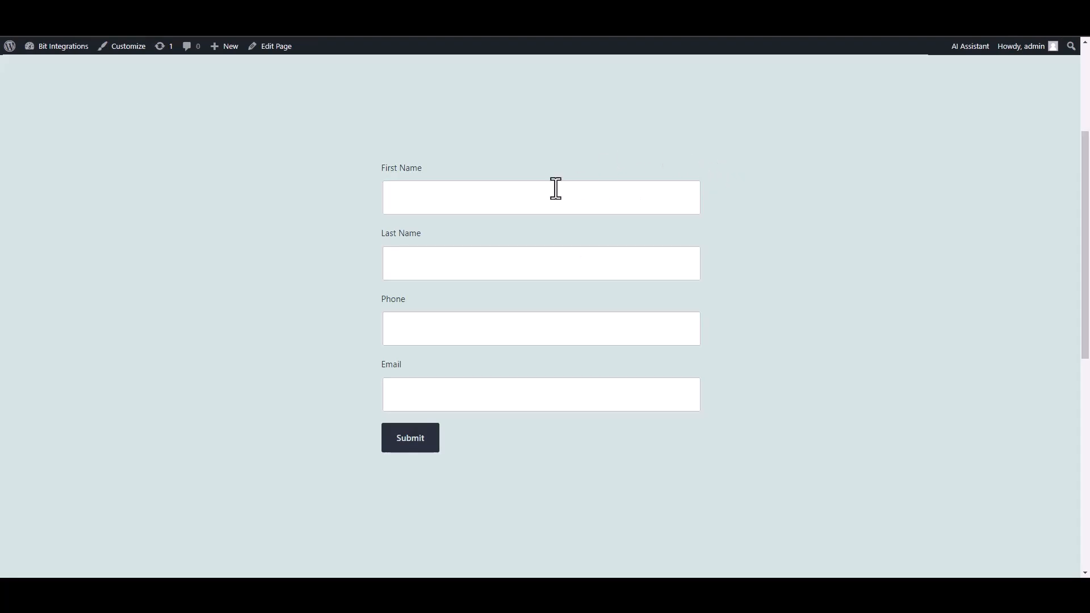
- Submit the front-end form with first name 'Bit', last name 'Integrations', a phone number and an e-mail address
click(555, 188)
text(Bit)
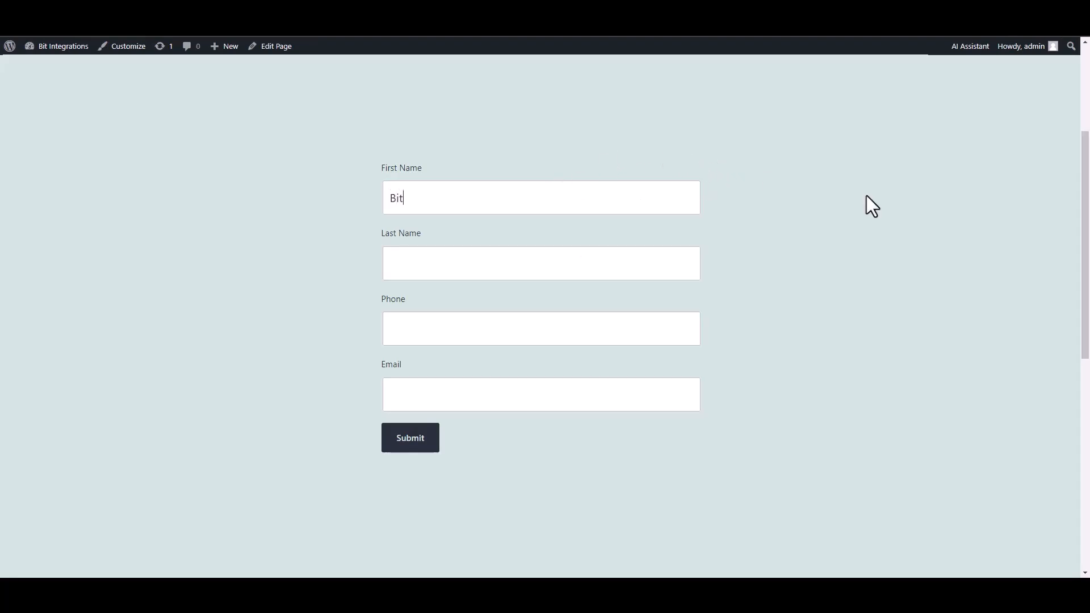
click(623, 268)
text(Integrations)
click(611, 339)
text(444555666)
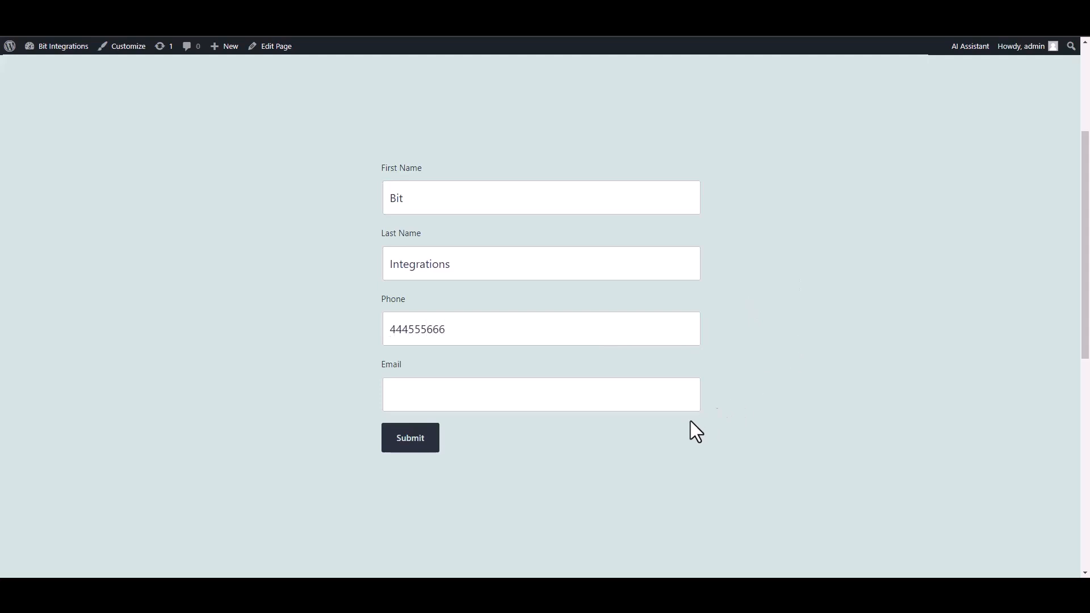
click(653, 394)
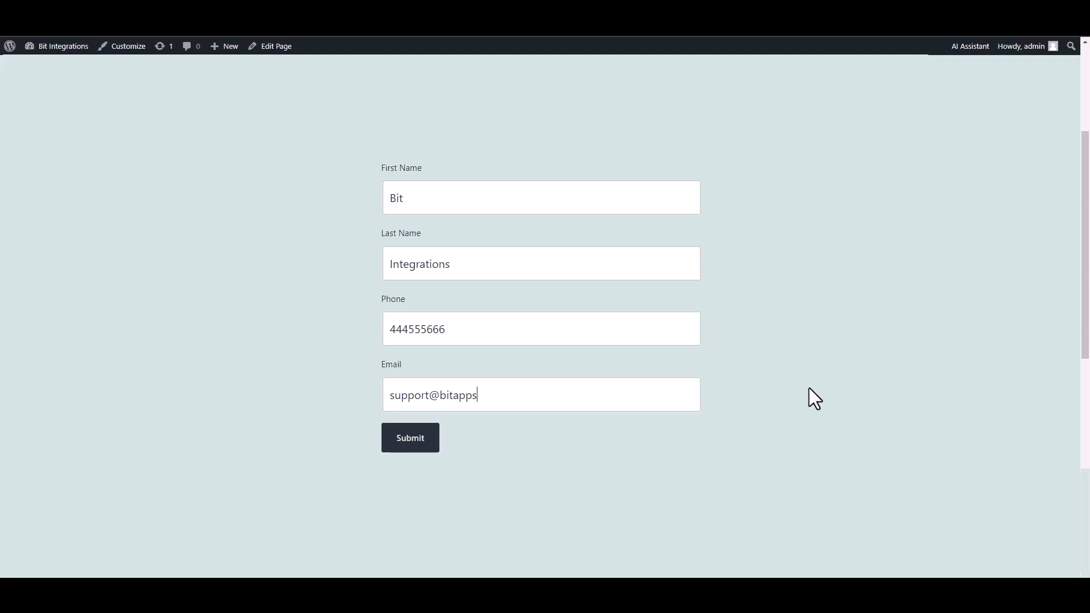
click(418, 453)
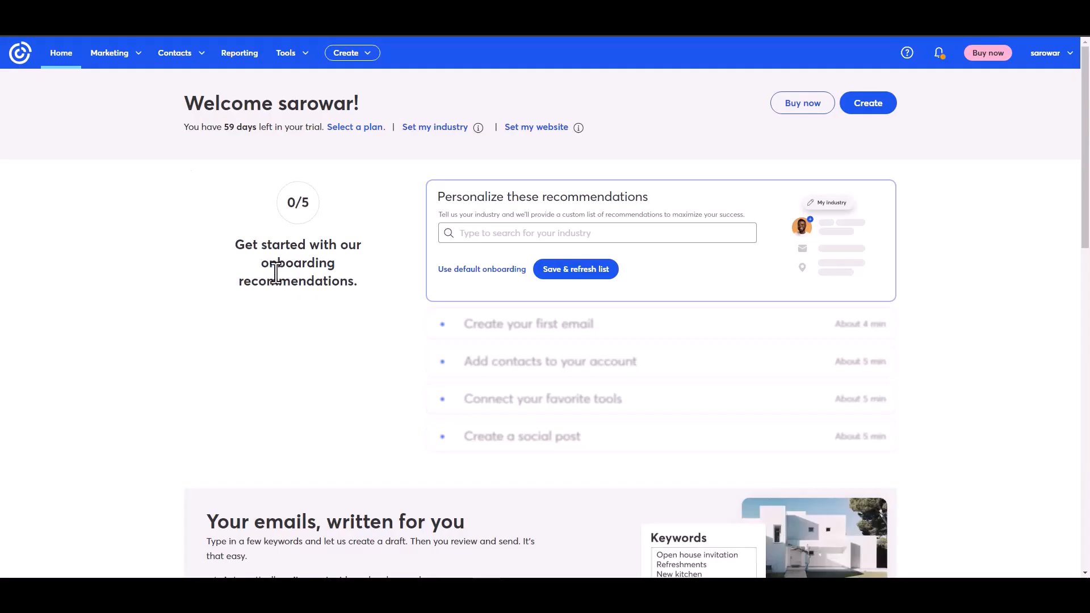
- Open All contacts in Constant Contact and view the new test contact's details
click(175, 53)
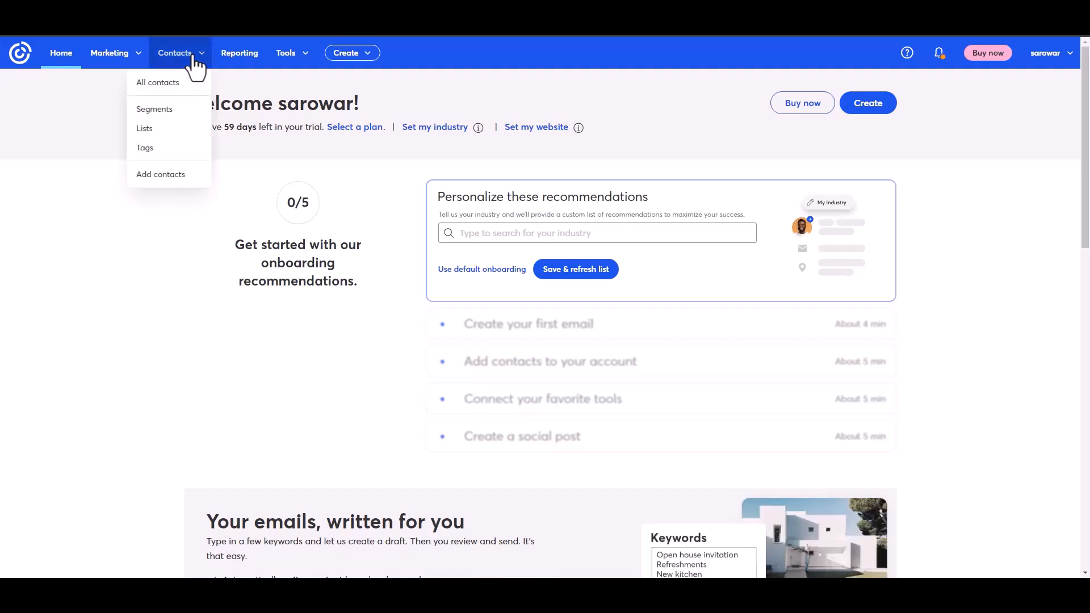
click(162, 81)
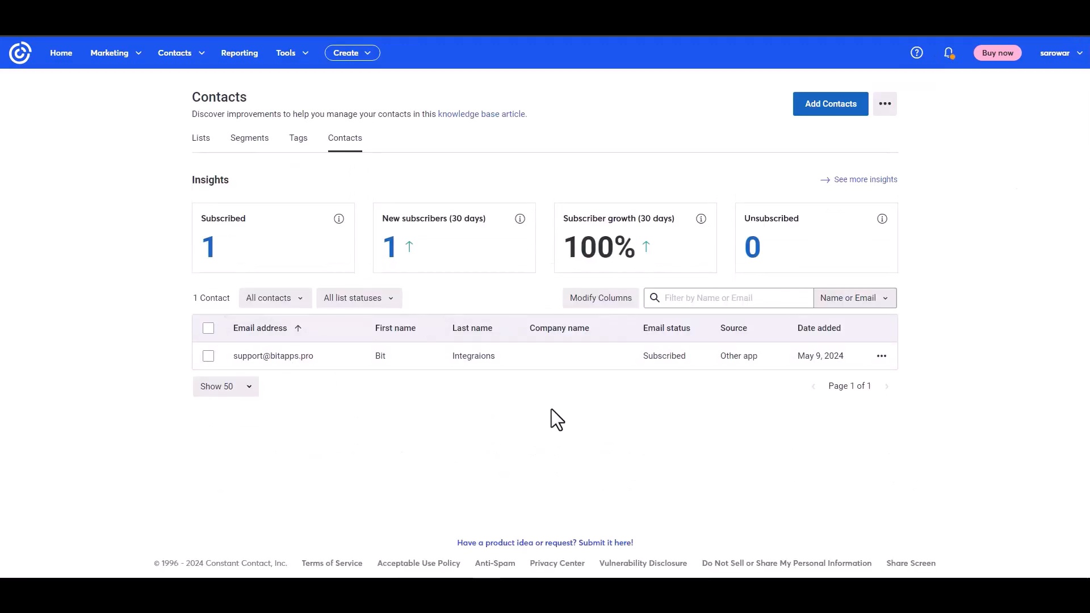
click(284, 358)
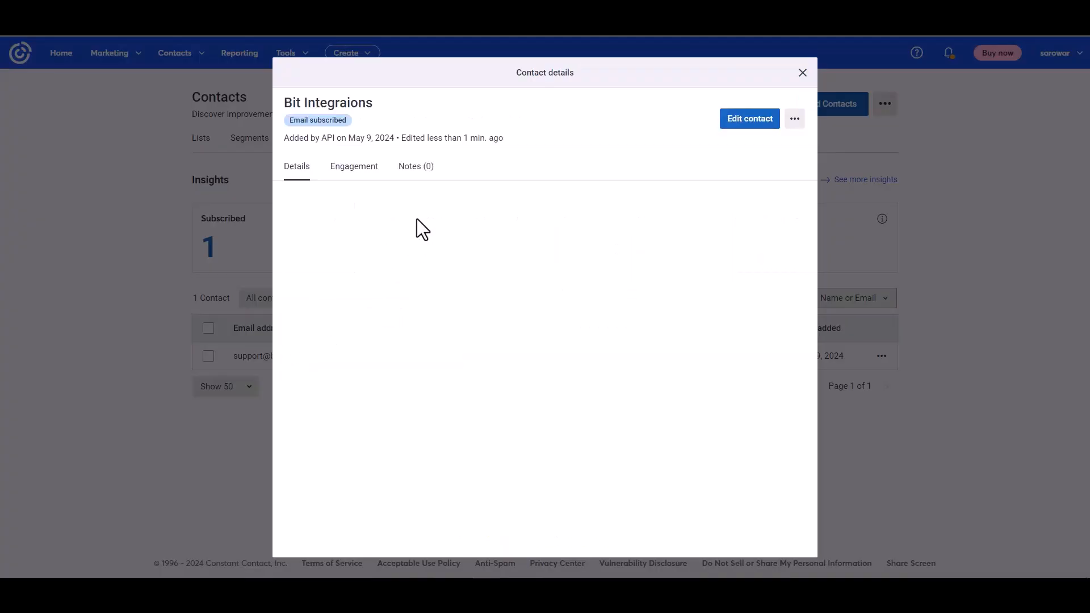
drag(288, 138, 362, 134)
click(436, 294)
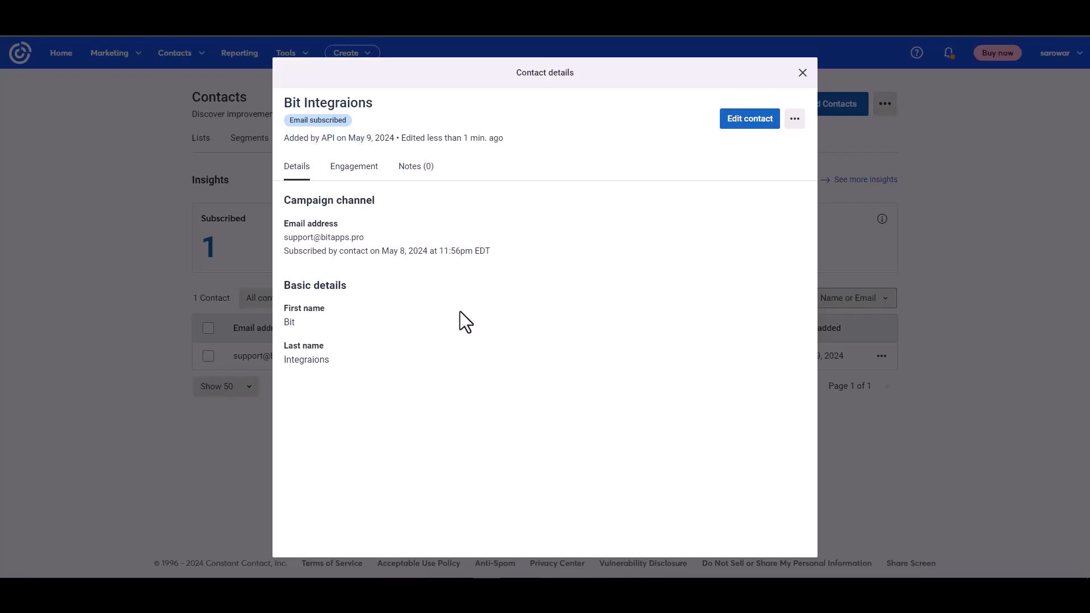